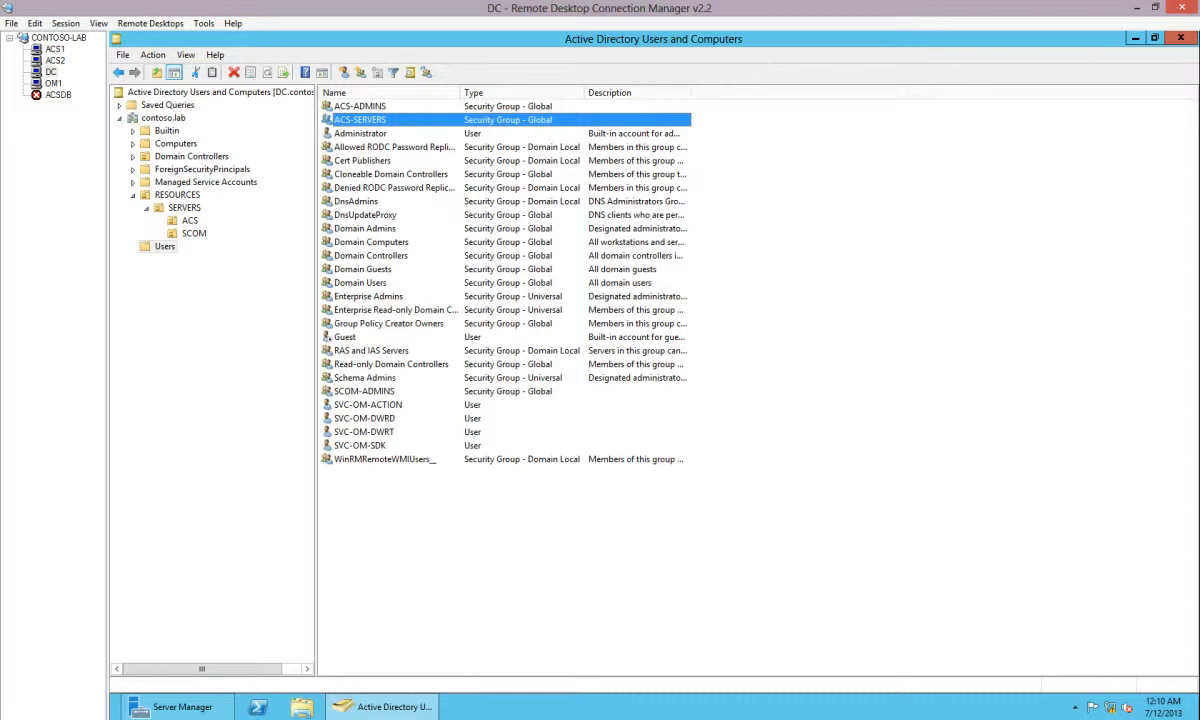
- Review the members of the ACS-SERVERS group in its properties and close them without changes
double_click(360, 120)
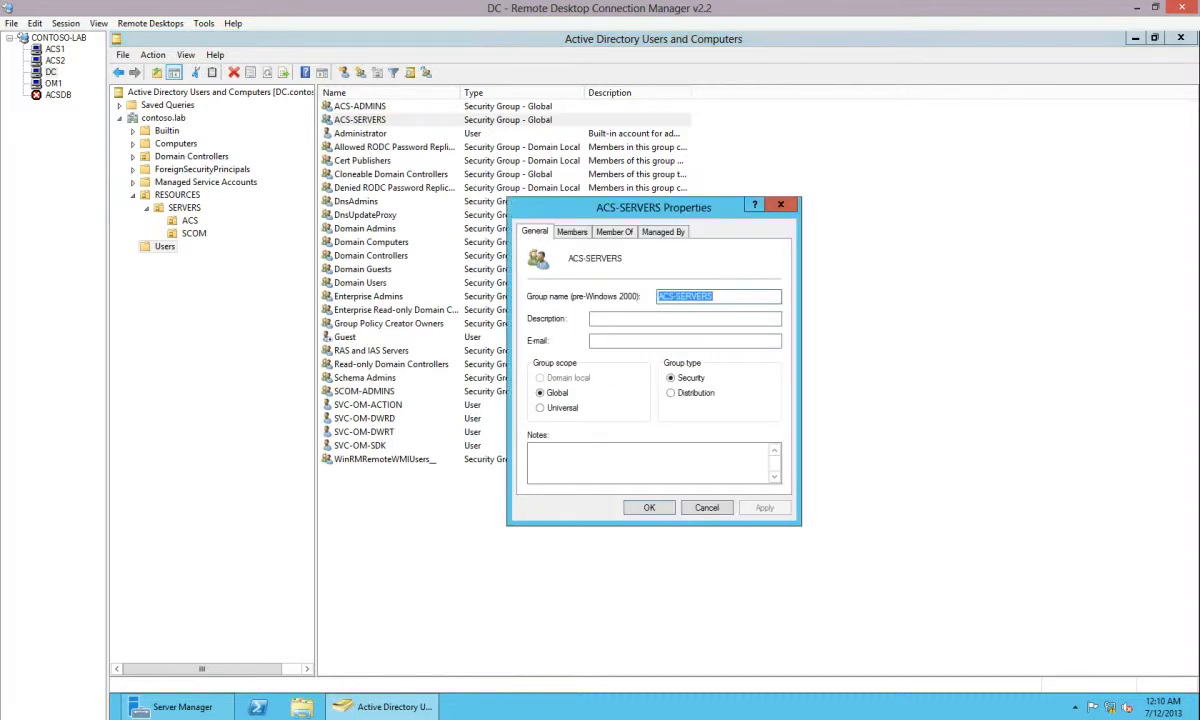
key(ctrl+Tab)
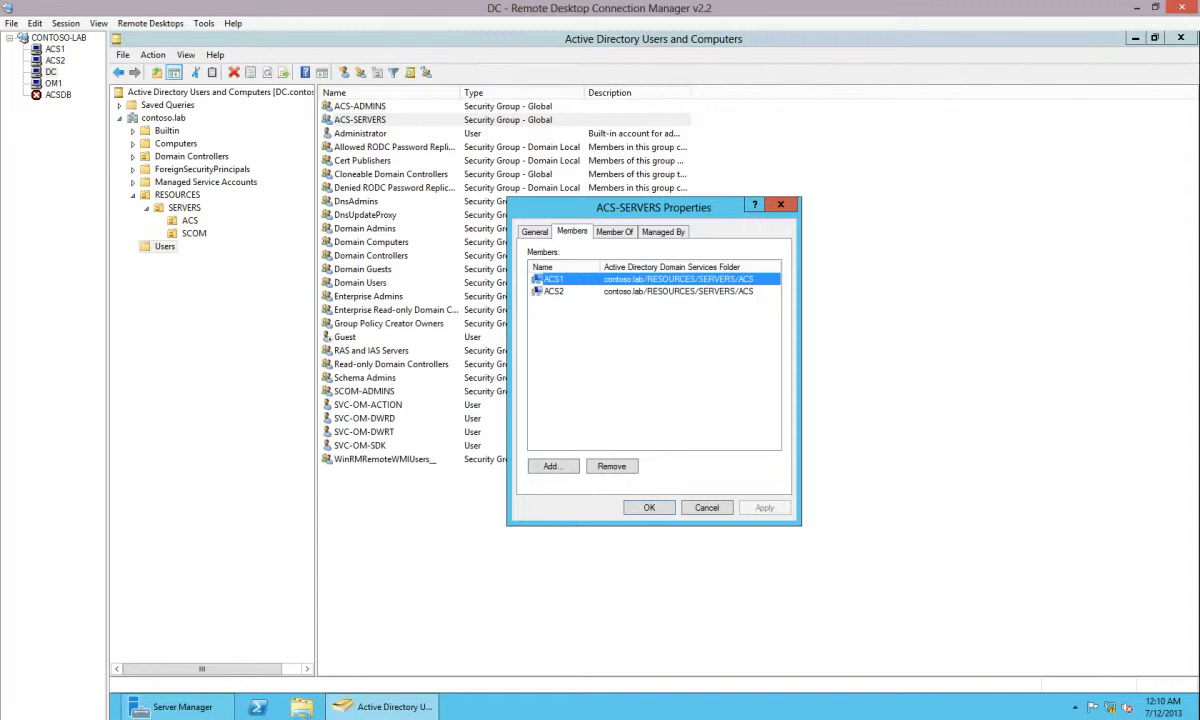
click(554, 291)
click(554, 279)
click(554, 291)
click(554, 279)
click(554, 291)
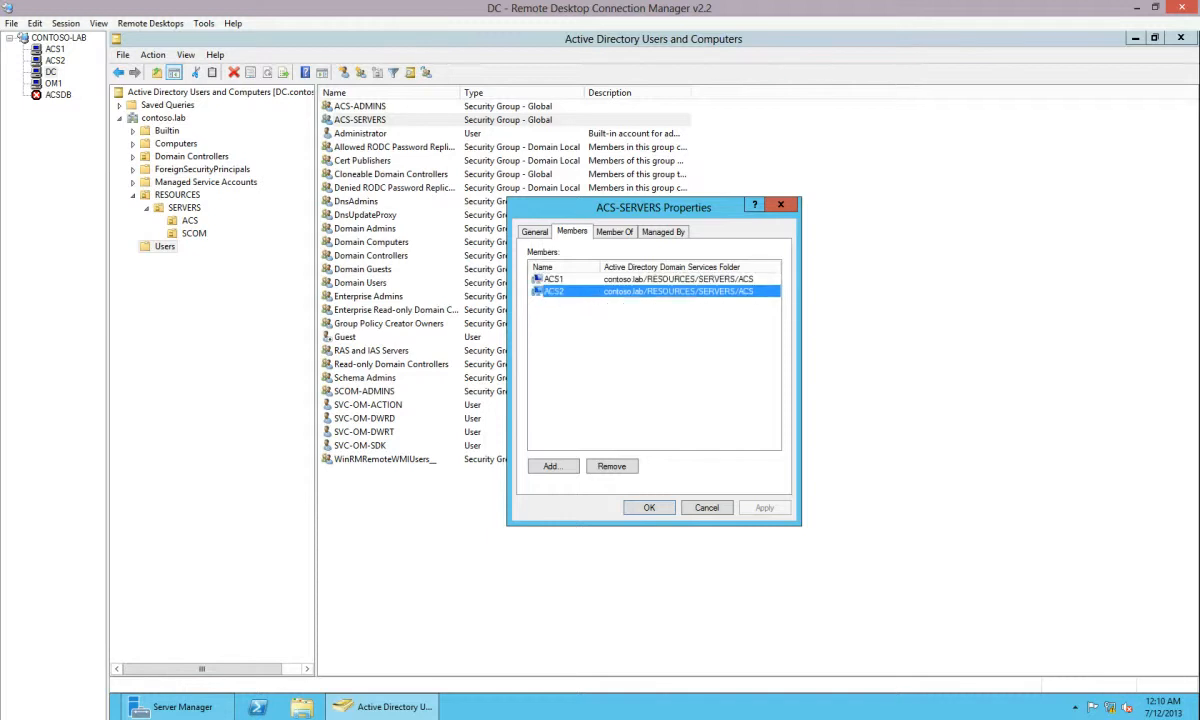
click(707, 508)
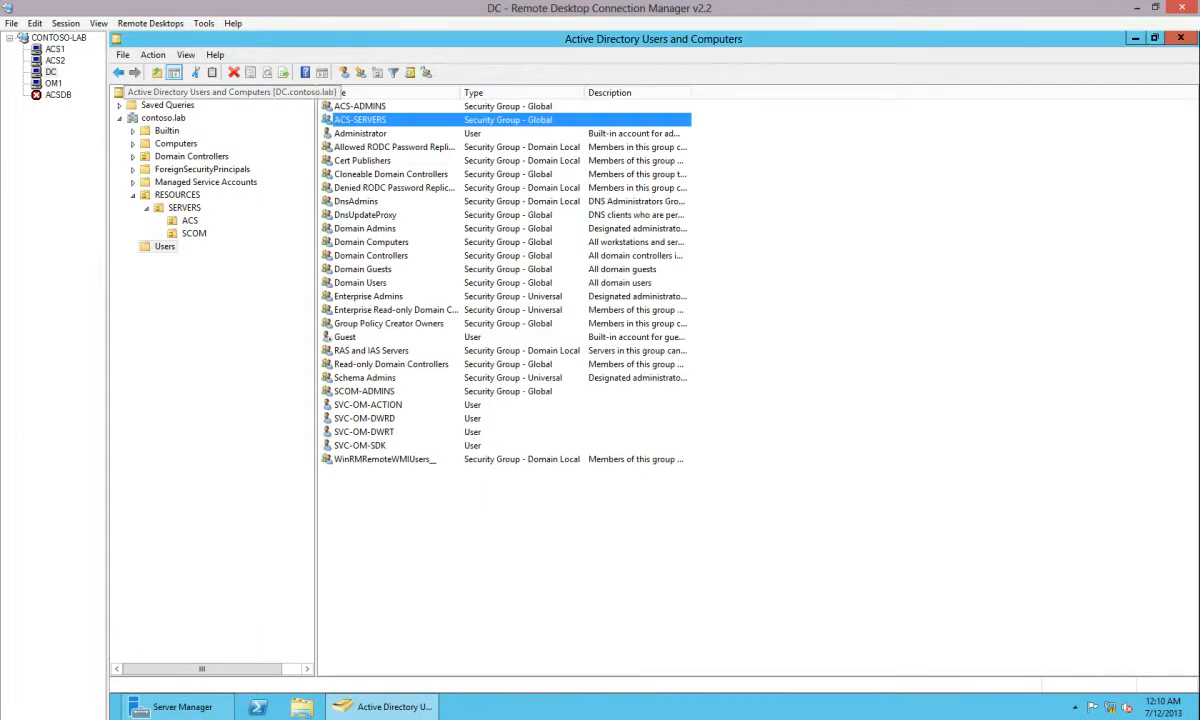
- Switch to the ACS1 session, examine the ACS architecture diagram in the browser, and return to the ACS1 session
click(55, 49)
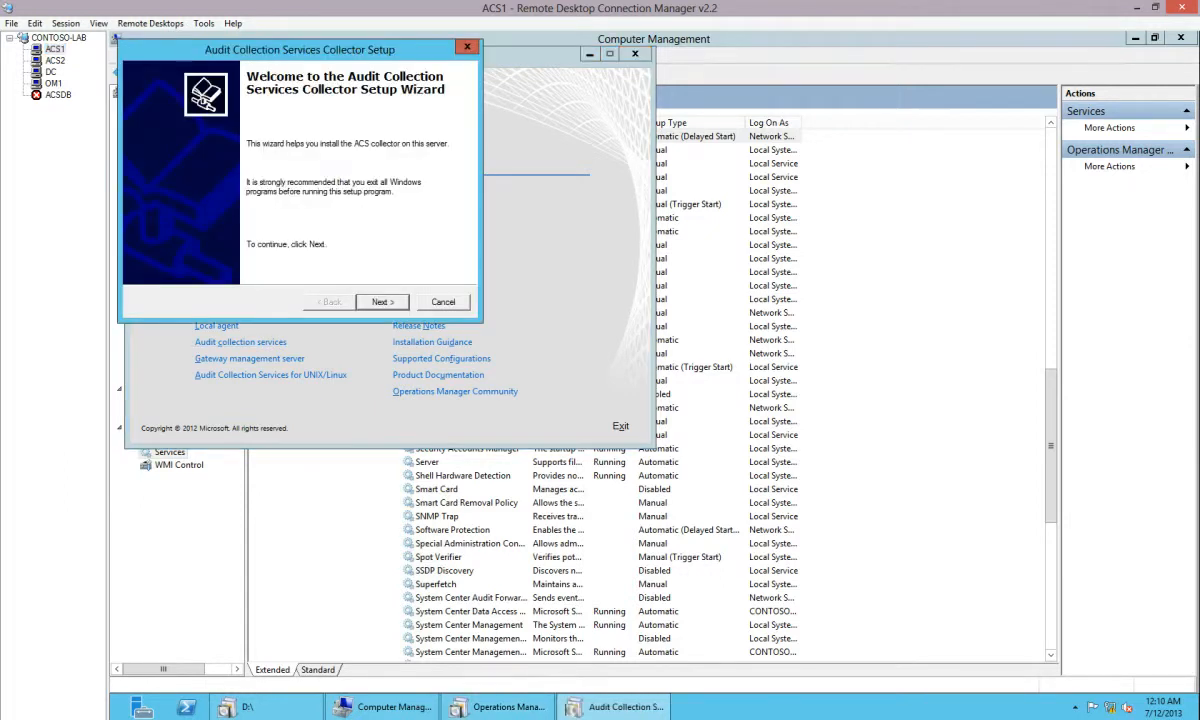
click(382, 717)
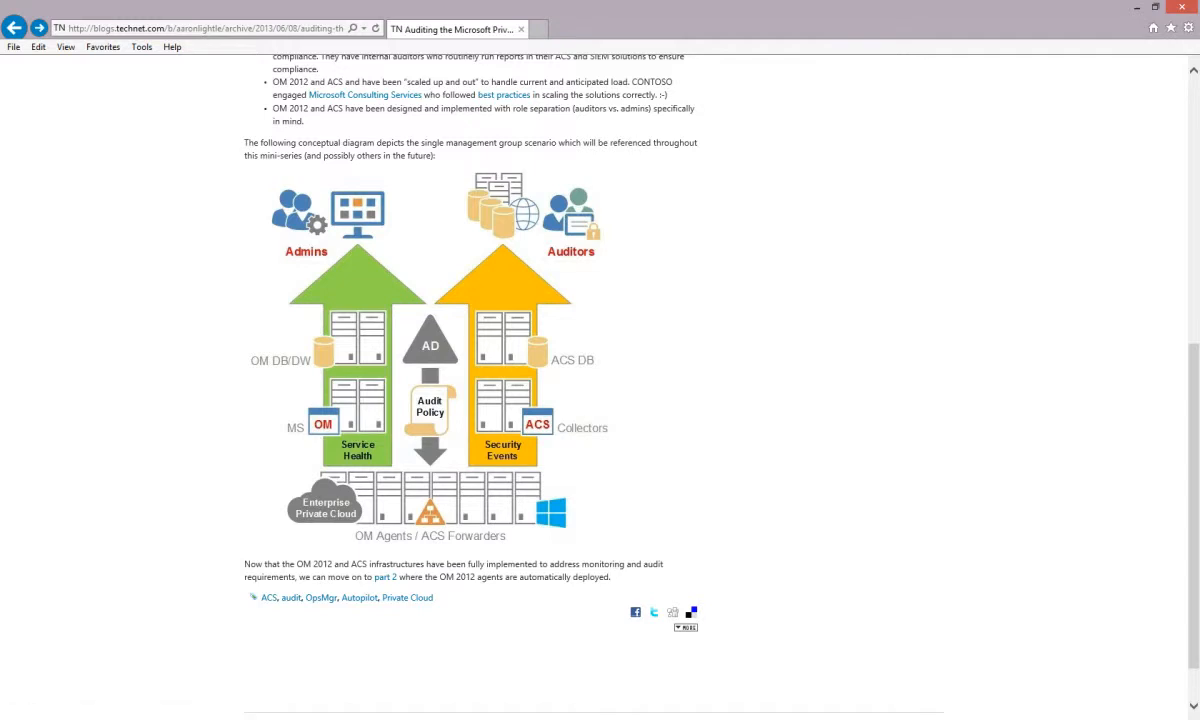
mouse_move(210, 718)
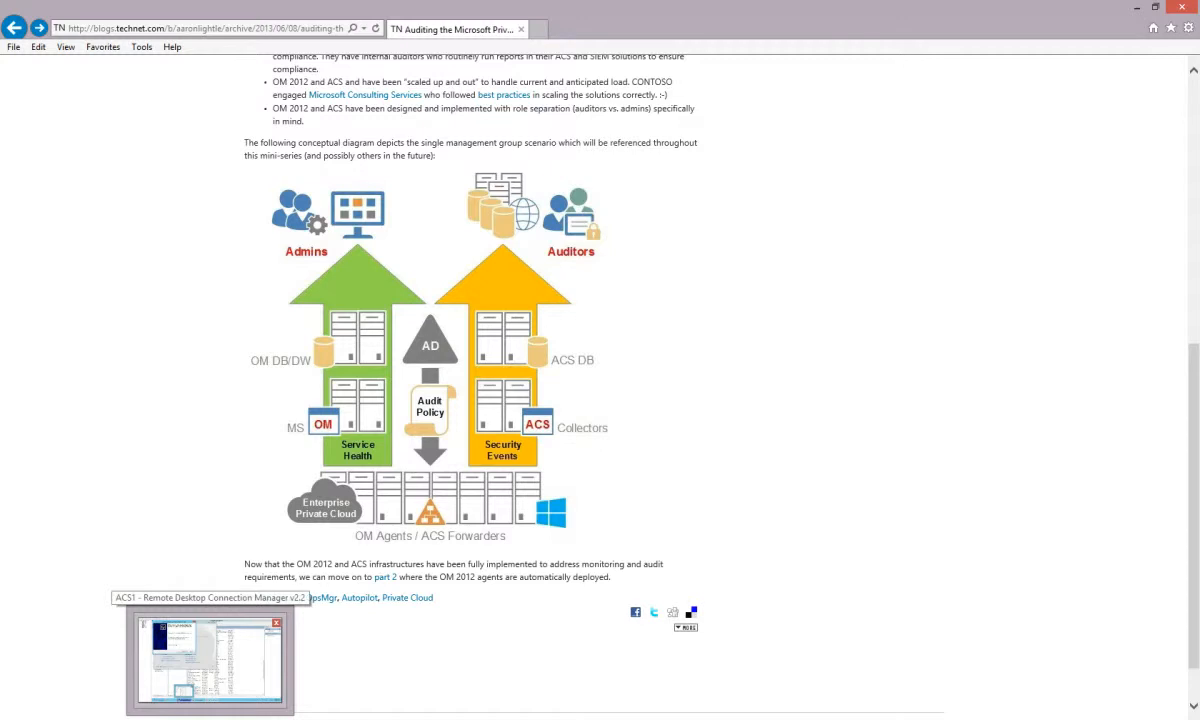
click(210, 660)
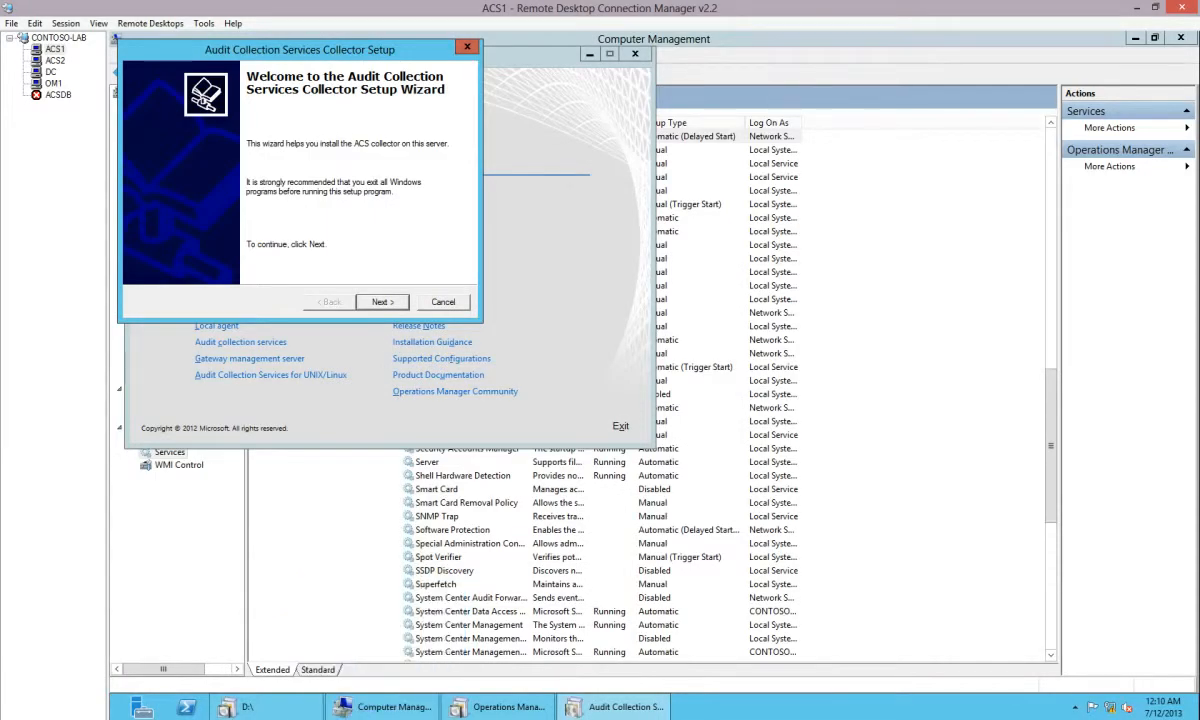
- Proceed through the Audit Collection Services Collector Setup welcome page and accept the license agreement
key(Return)
click(158, 243)
key(Return)
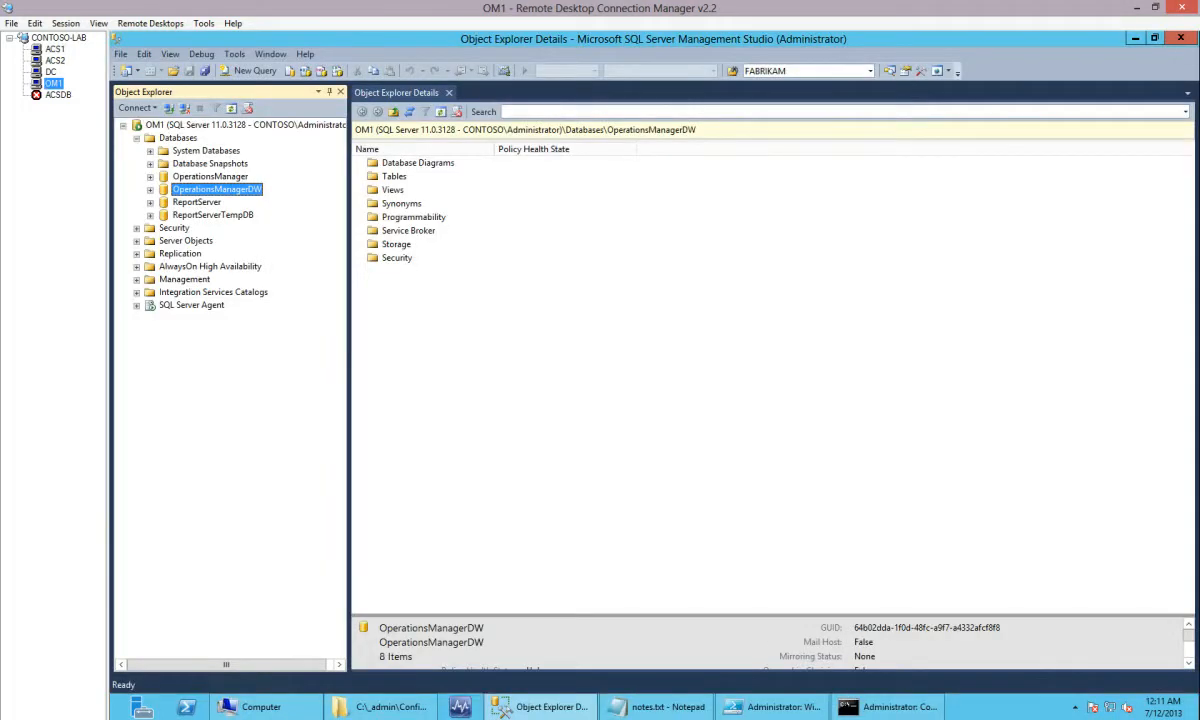
- Check the refreshed Databases list in SQL Server Management Studio on OM1 and return to the ACS1 session
right_click(185, 137)
click(215, 270)
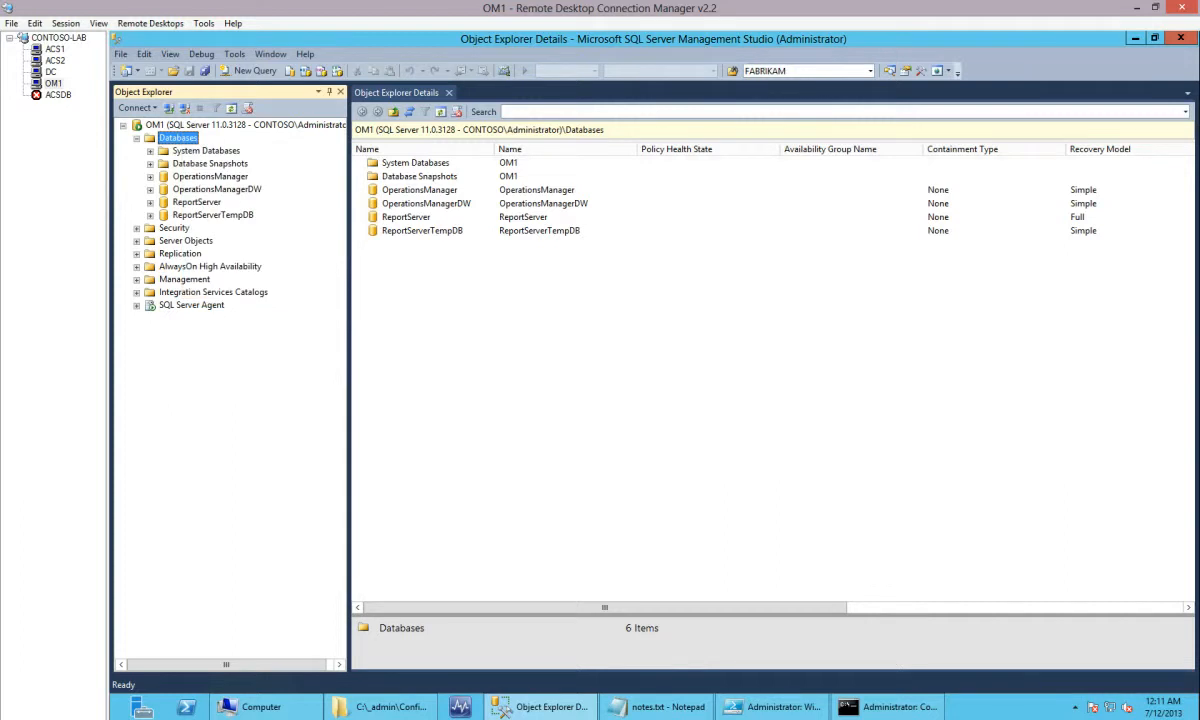
click(55, 49)
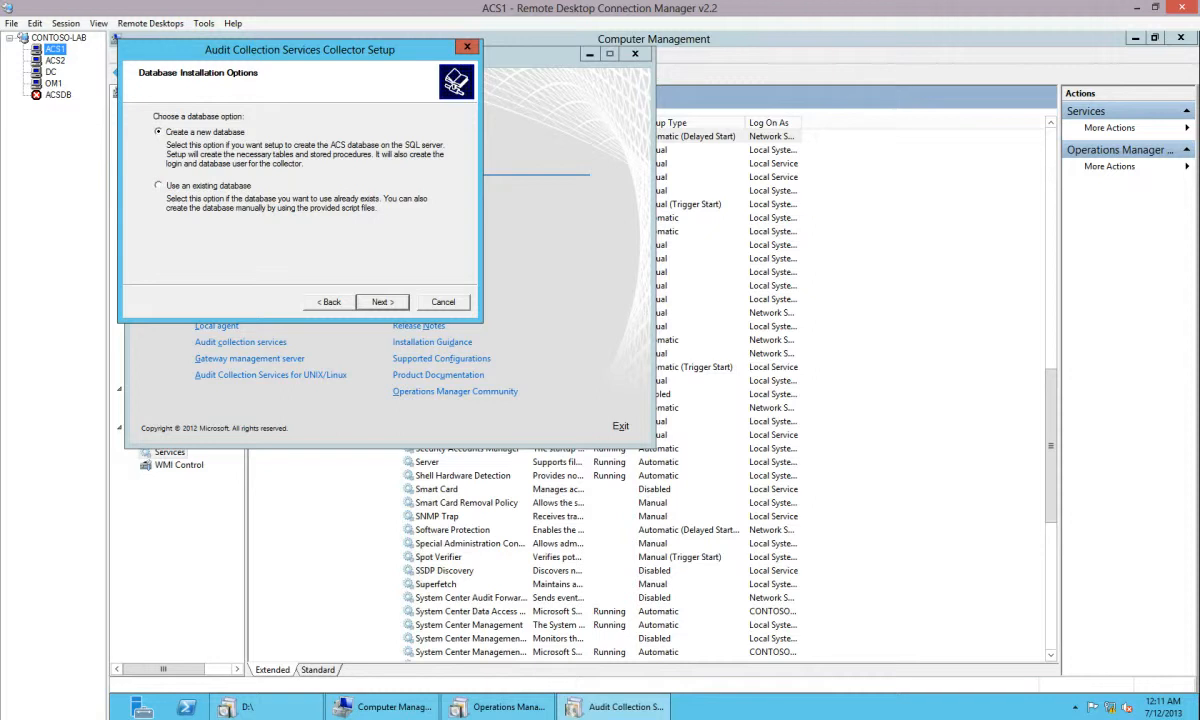
- Choose a new ACS database with data source OpsMgrAC, stored as OperationsManagerAC on the remote database server OM1
key(Return)
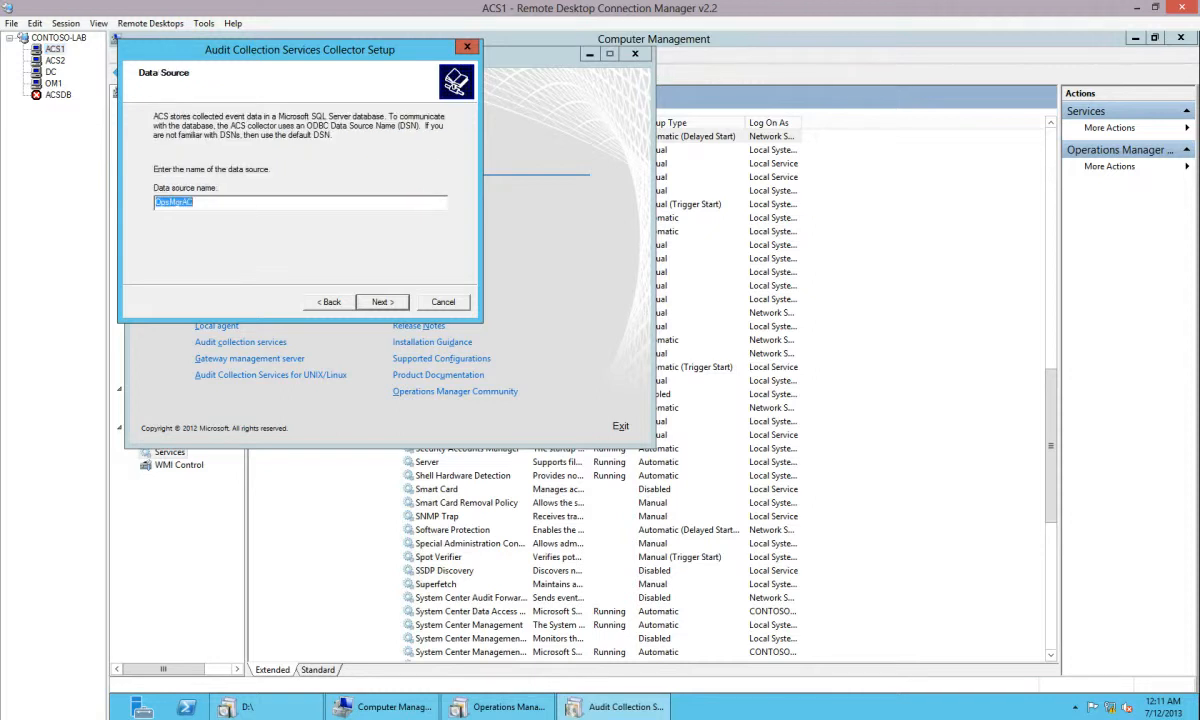
key(Return)
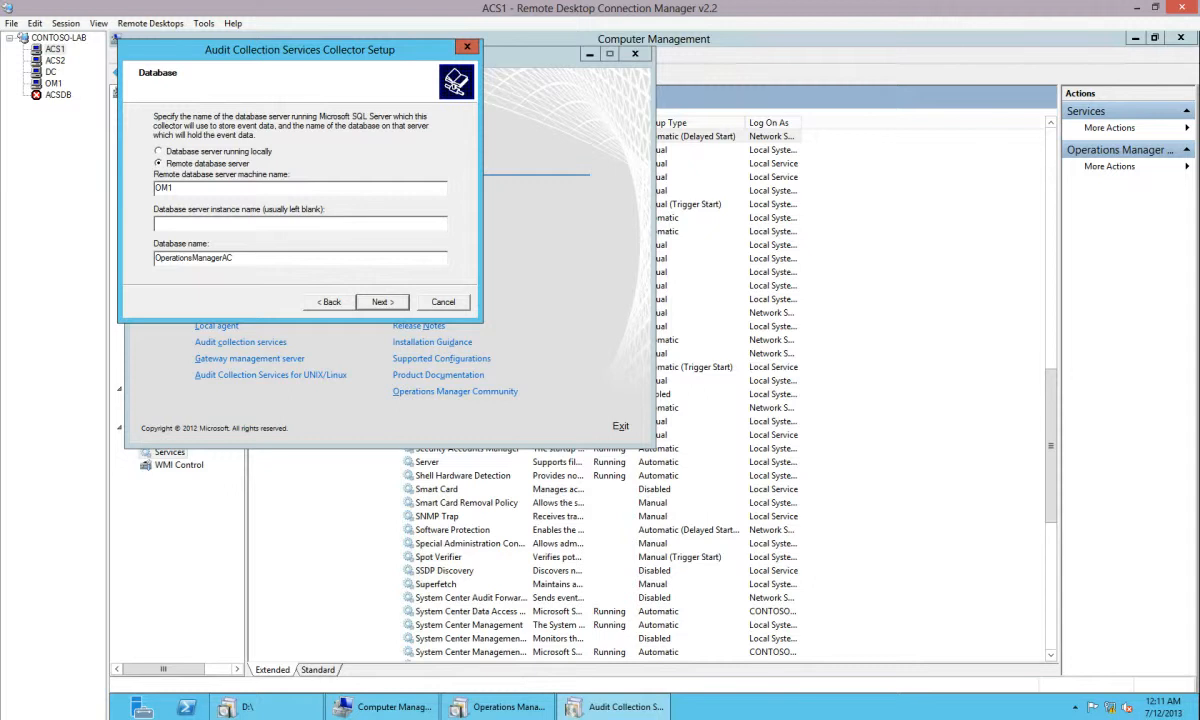
key(Return)
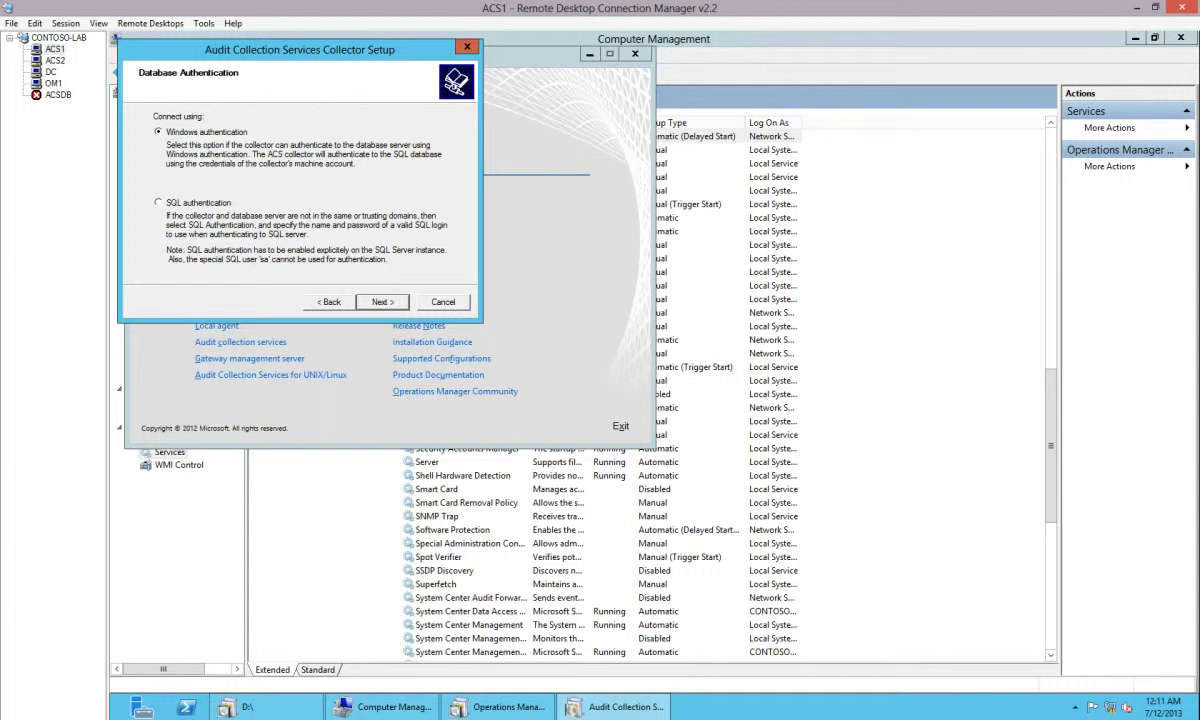
- Accept Windows authentication and SQL Server's default data and log file directories for the ACS database
key(Return)
key(Up)
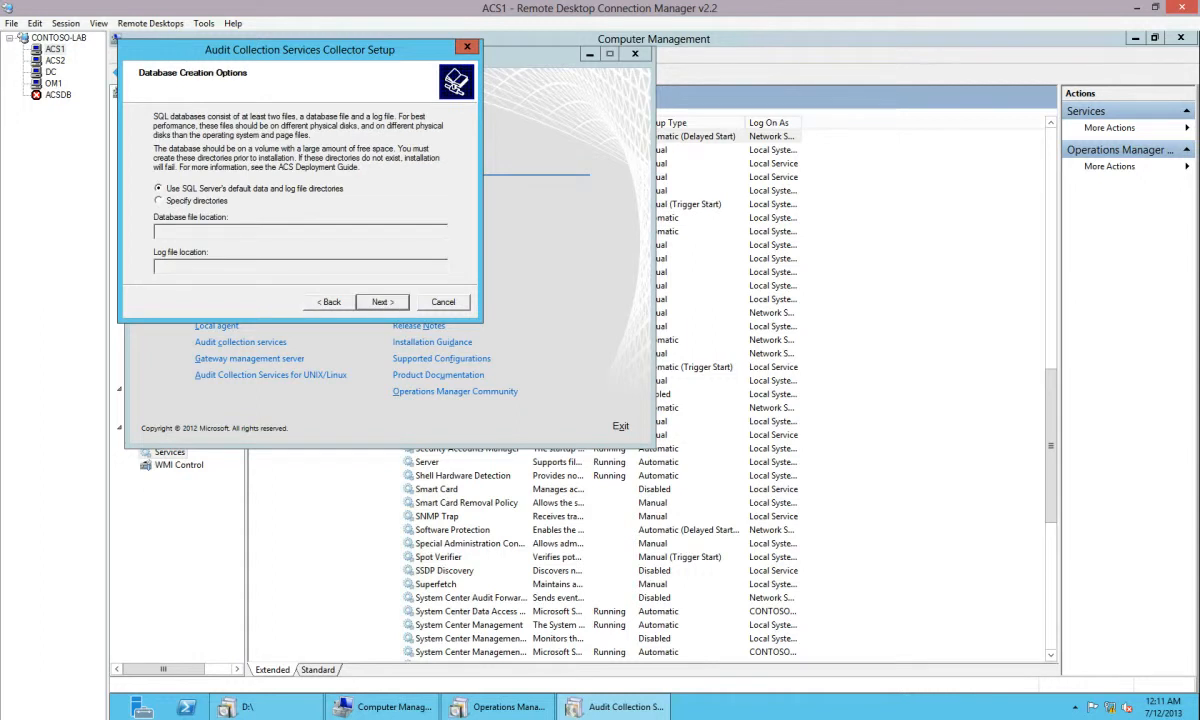
key(Return)
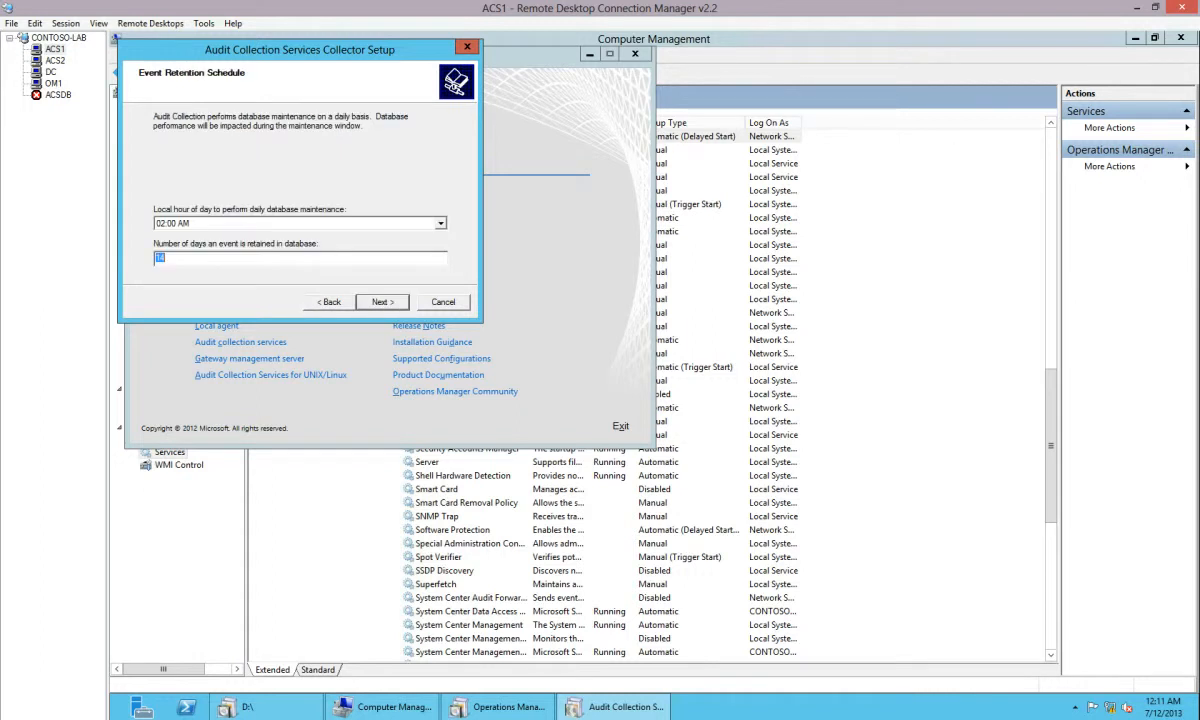
- Set event retention to 2 days with maintenance at 02:00 AM, and accept the Local timestamp format
text(2)
key(Return)
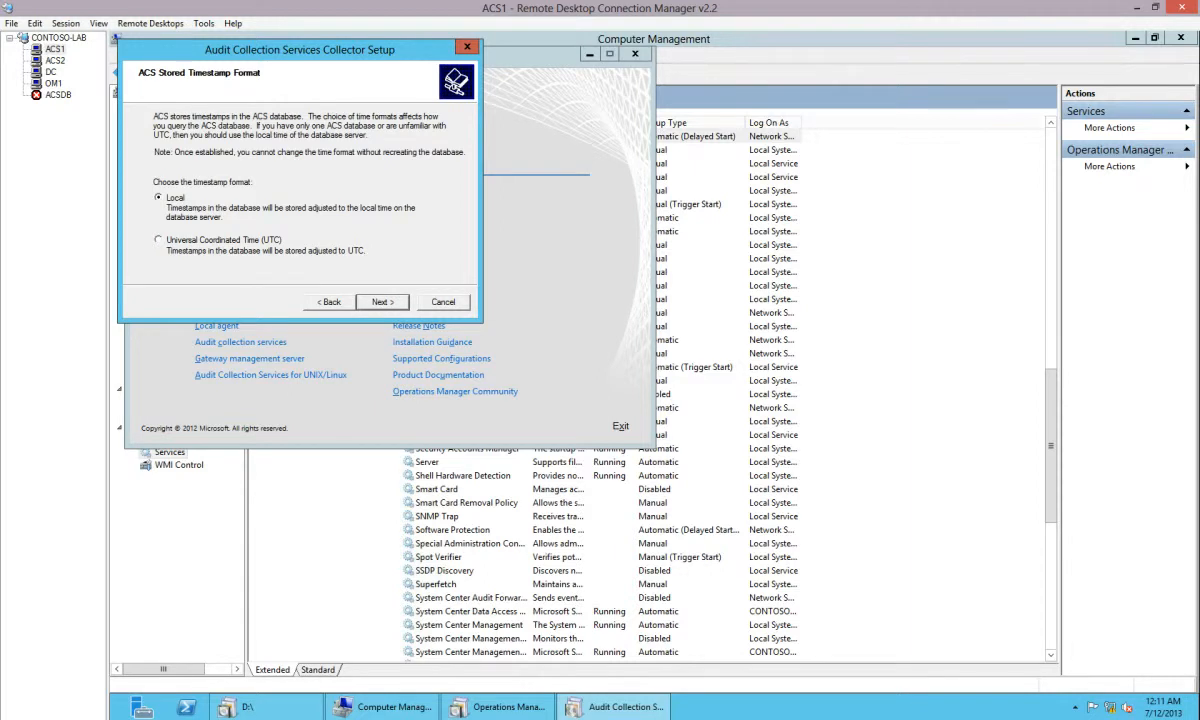
key(Return)
- Run the collector installation, logging in to SQL Server OM1 with the trusted connection, and finish the wizard
key(Return)
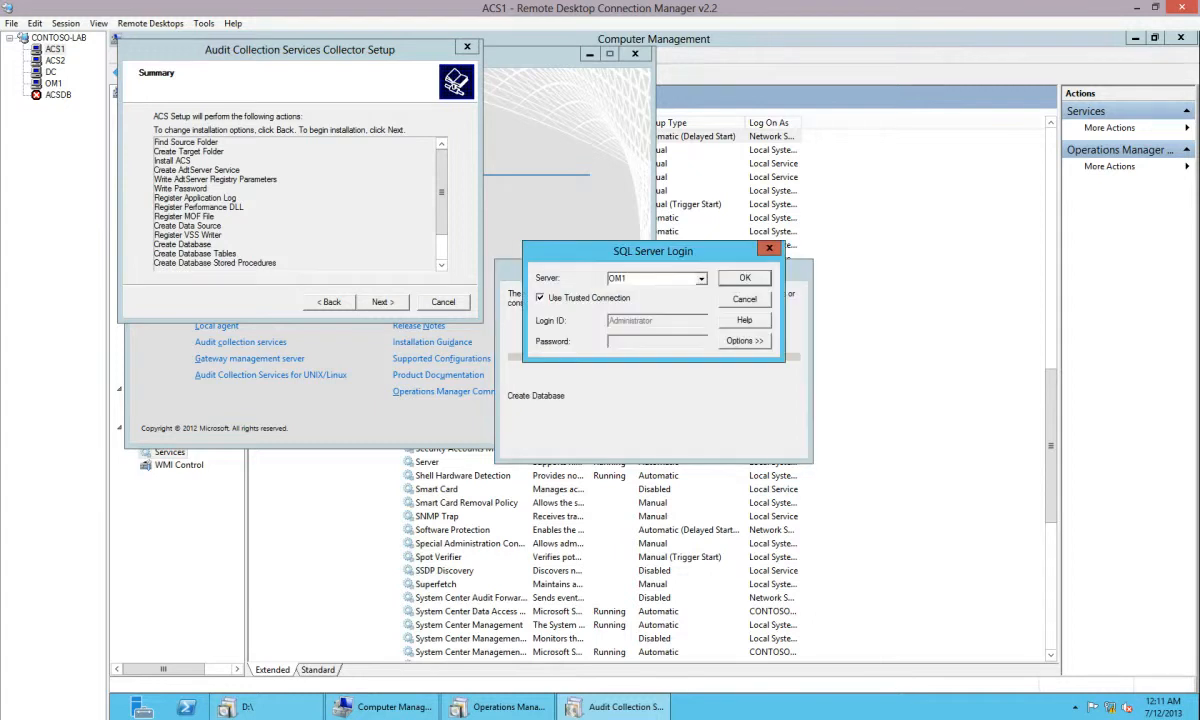
key(Return)
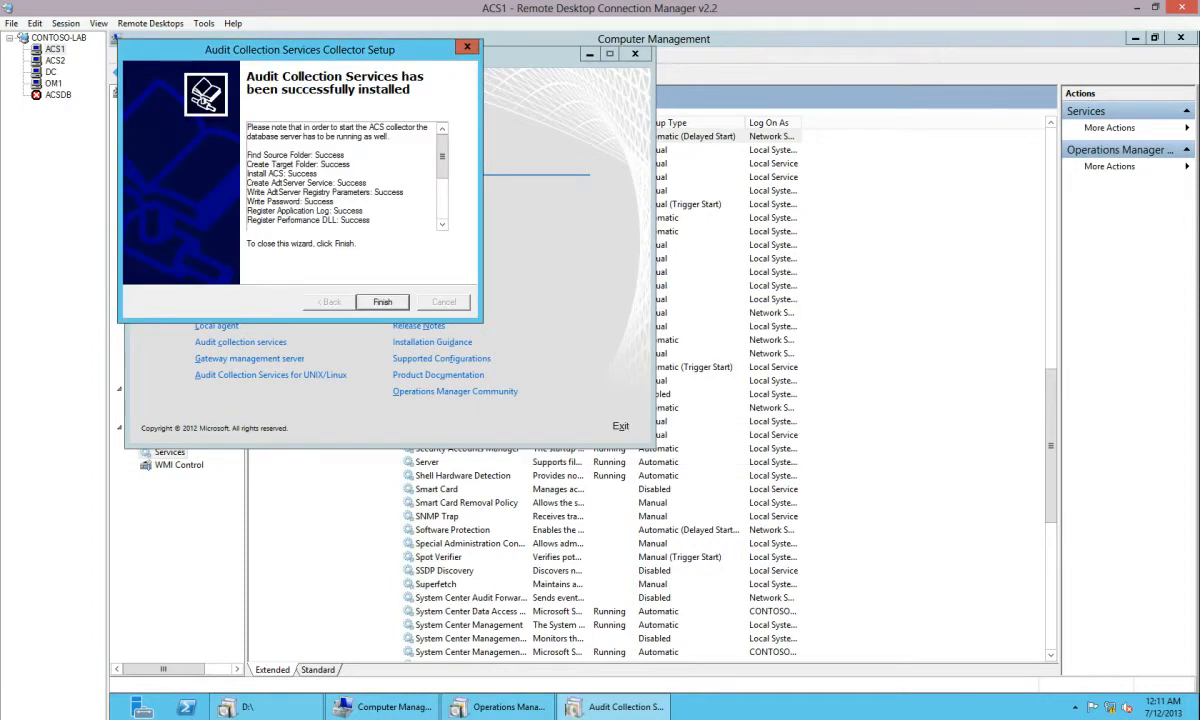
key(Return)
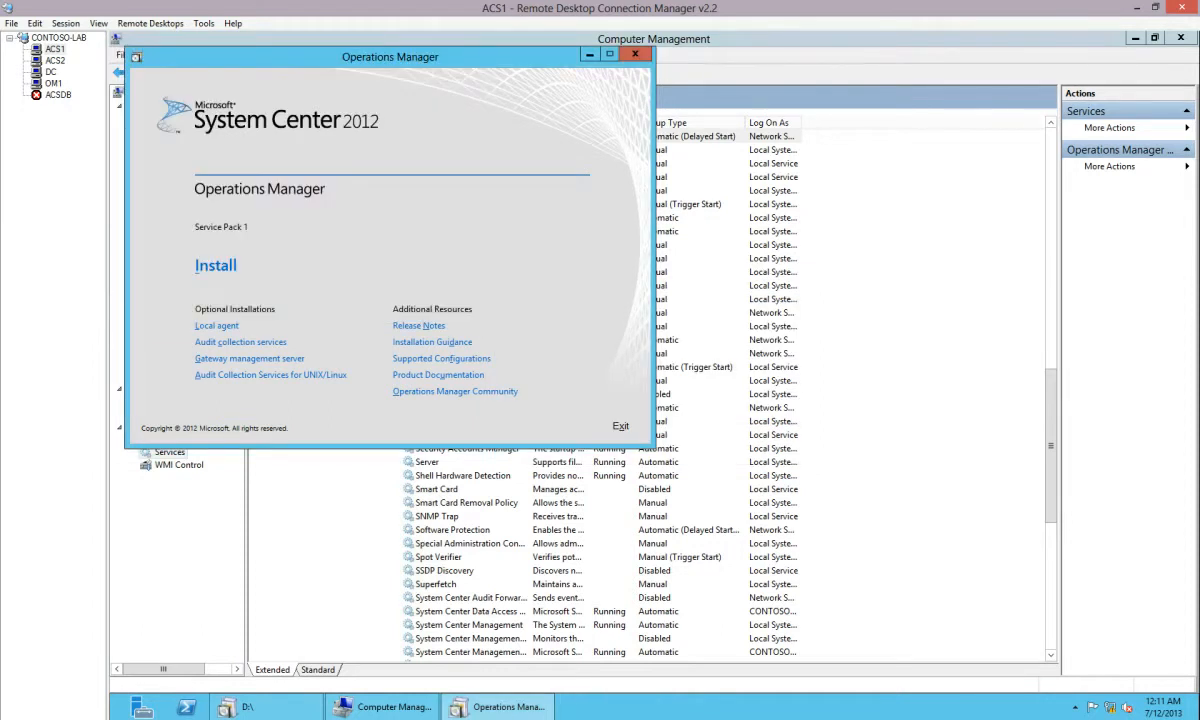
- Stop the Operations Manager Audit Collection Service in Computer Management's services list
click(383, 707)
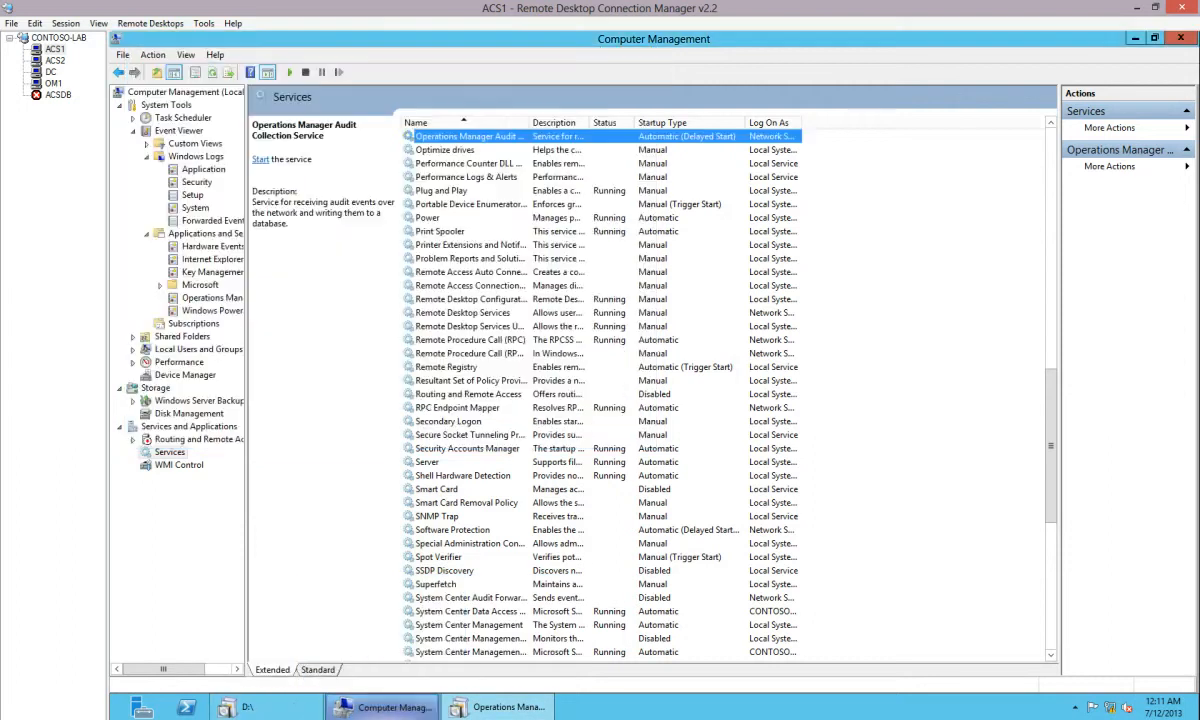
click(446, 571)
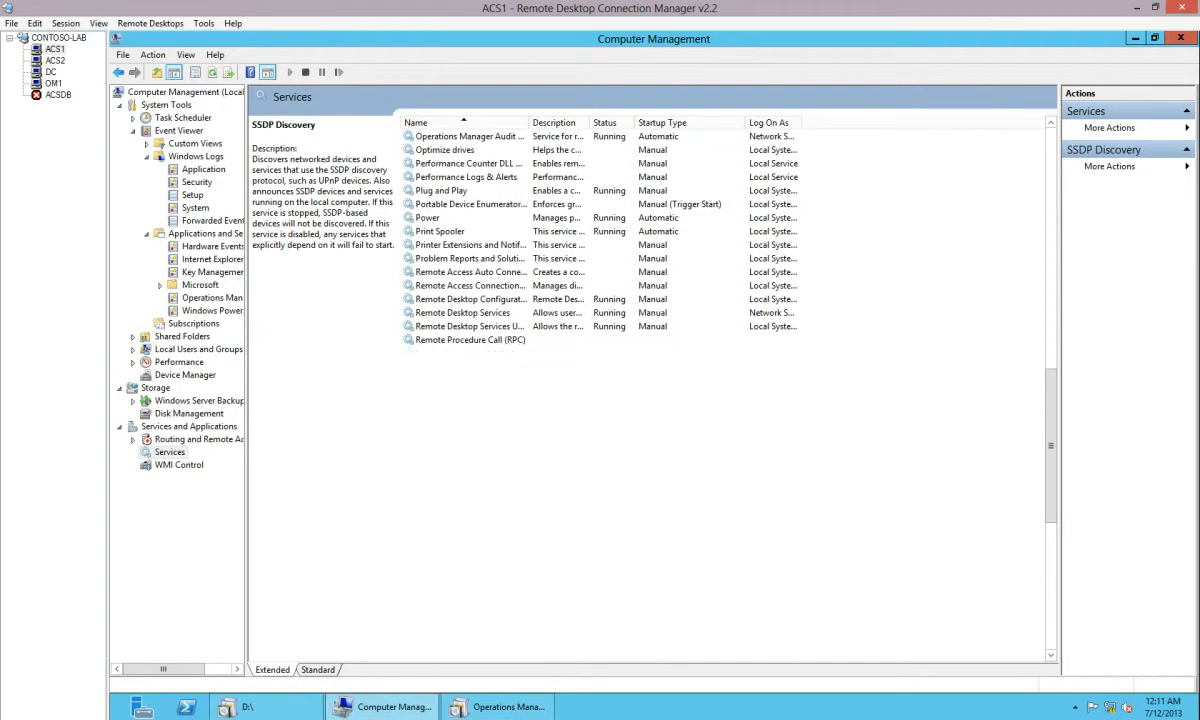
scroll(600, 390, down, 1)
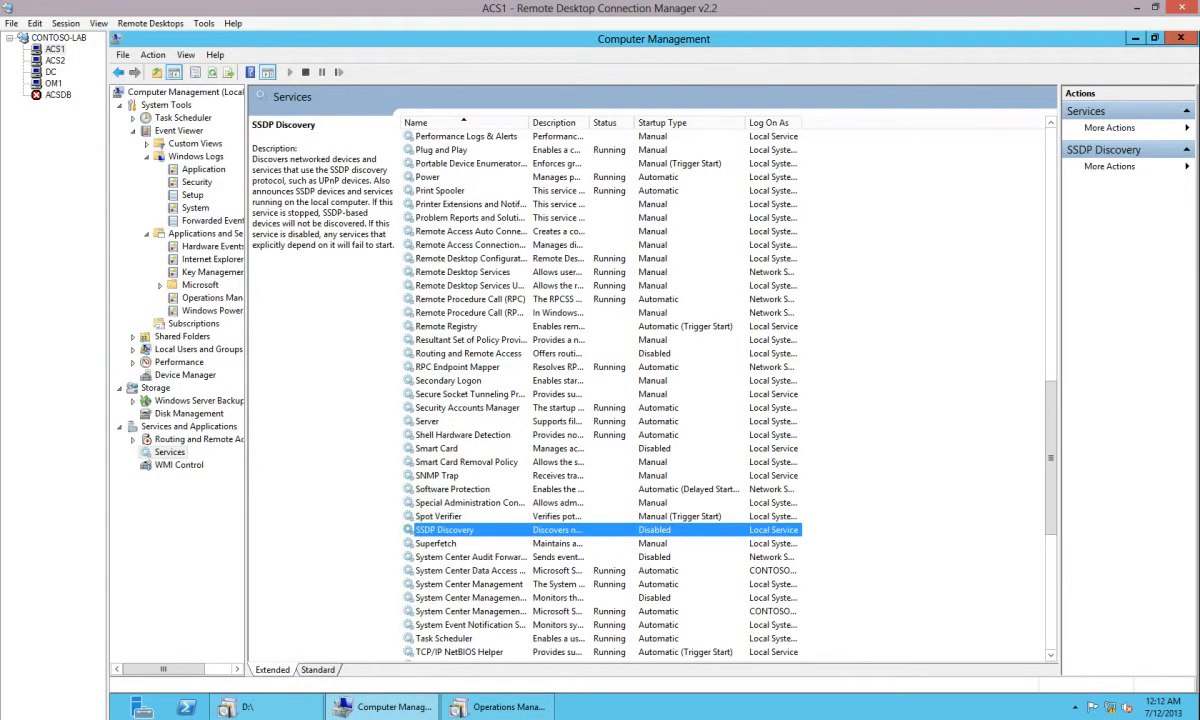
scroll(480, 345, up, 6)
click(470, 340)
right_click(470, 340)
click(500, 365)
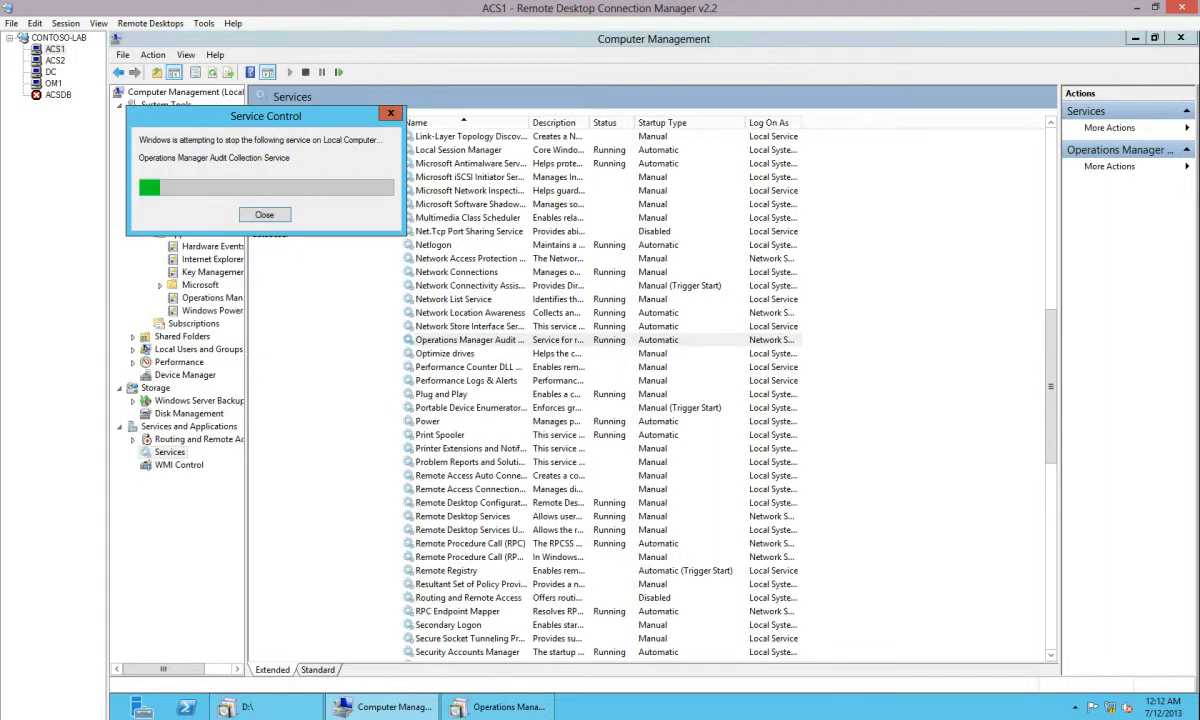
- Set the Operations Manager Audit Collection Service's startup type to Automatic (Delayed Start)
scroll(480, 375, up, 1)
double_click(470, 380)
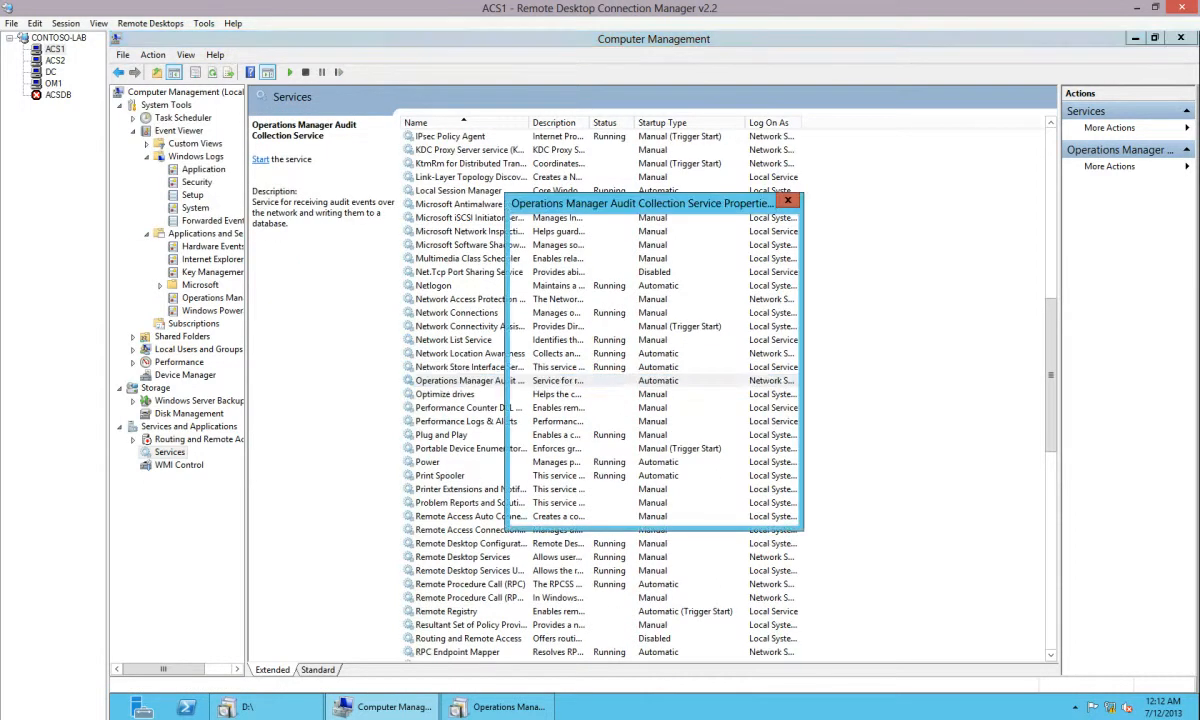
click(684, 352)
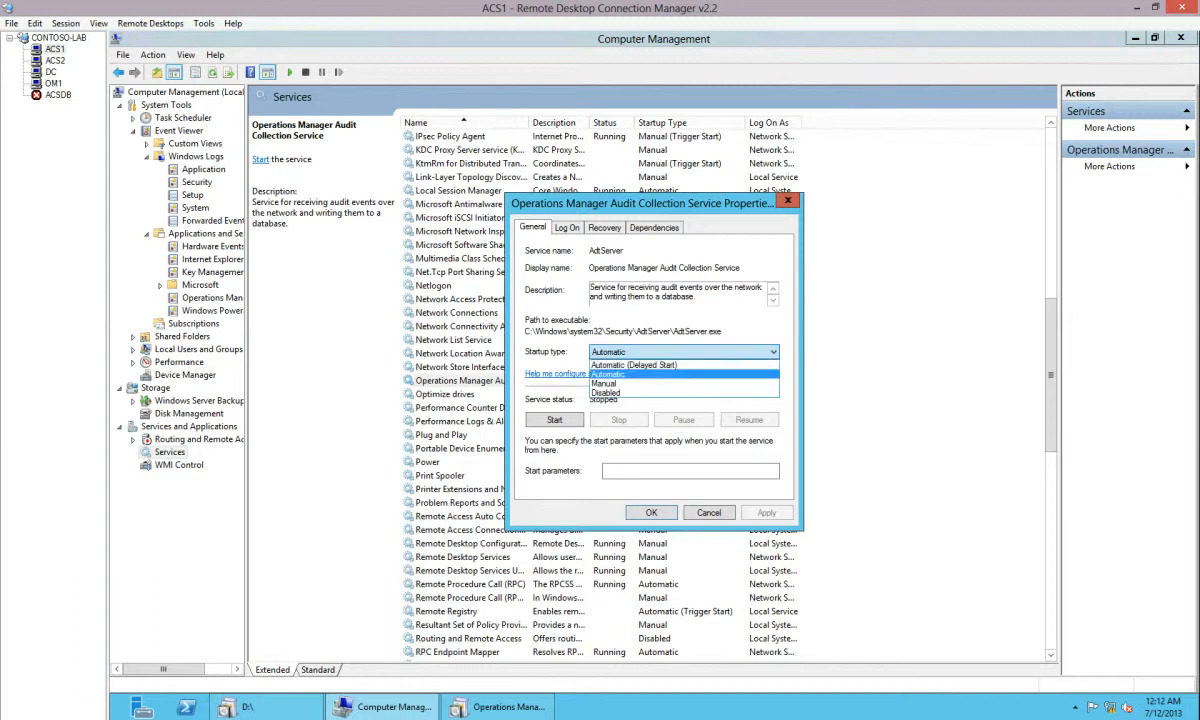
click(666, 363)
key(Return)
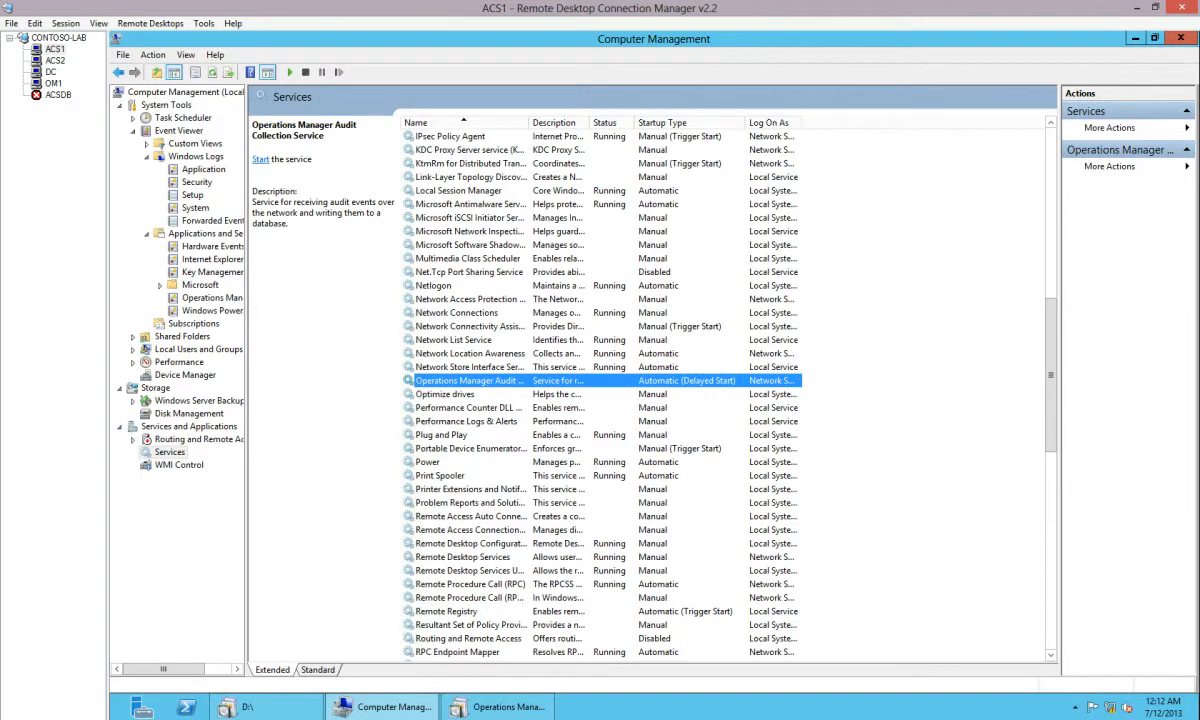
- Refresh the Databases list in SQL Server Management Studio on OM1 and view the OperationsManagerAC database
click(54, 84)
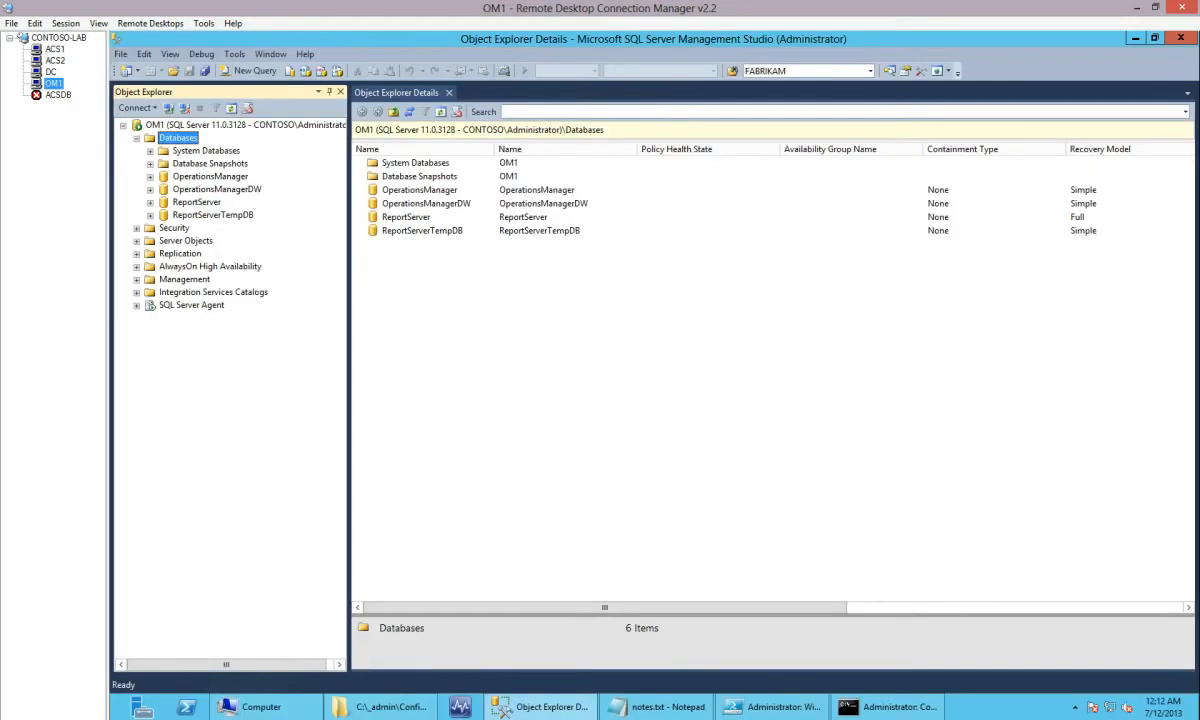
right_click(177, 140)
click(217, 297)
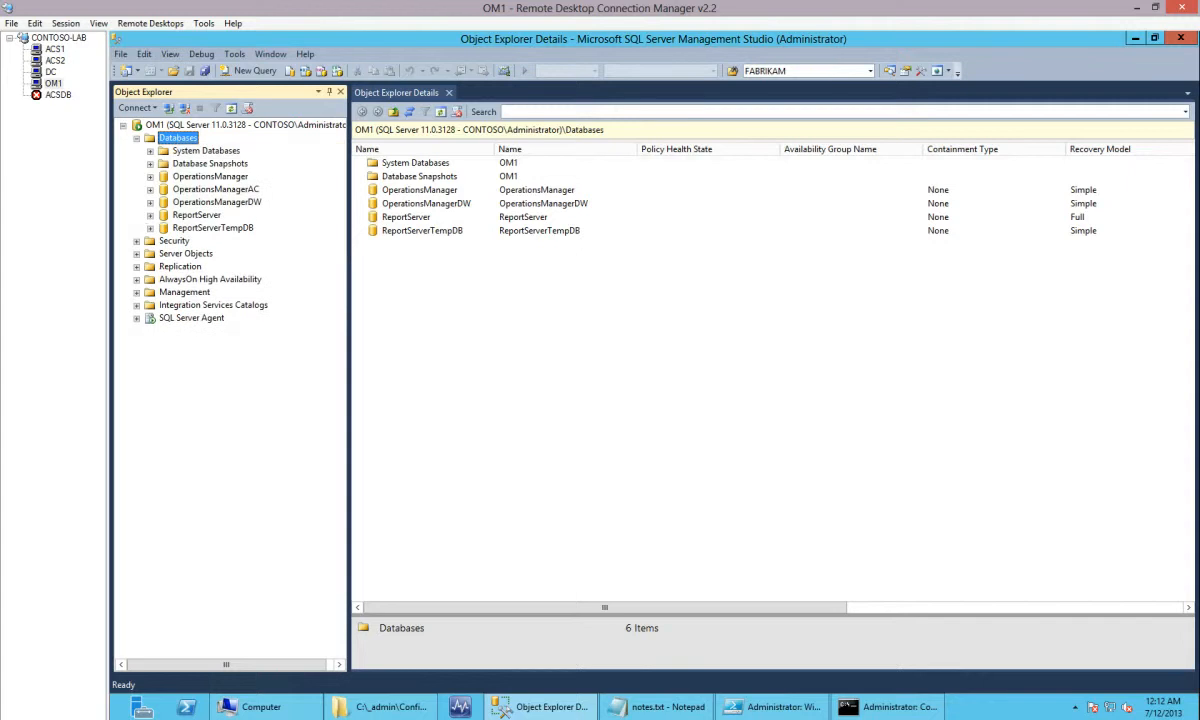
click(216, 189)
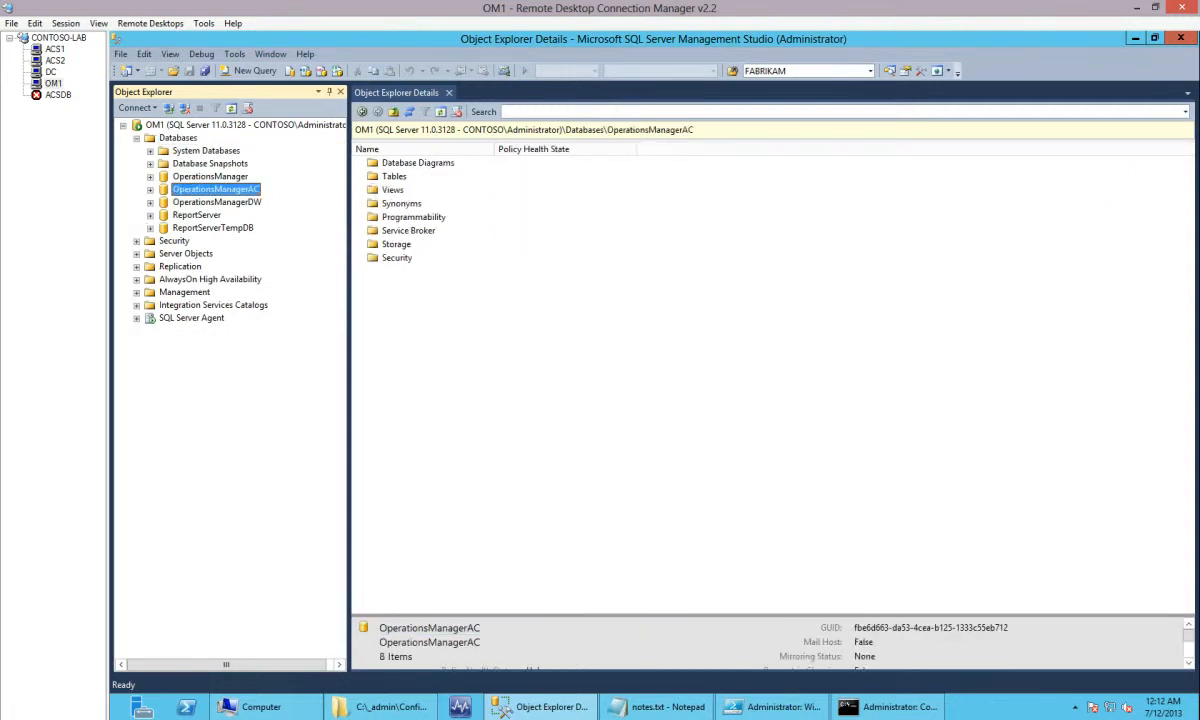
- List the Config-ACSDB\v1.1 folder in the Command Prompt and examine the Config-ACSDB.ps1 and Config-ACSDB-SQL2008.ps1 script names
click(888, 707)
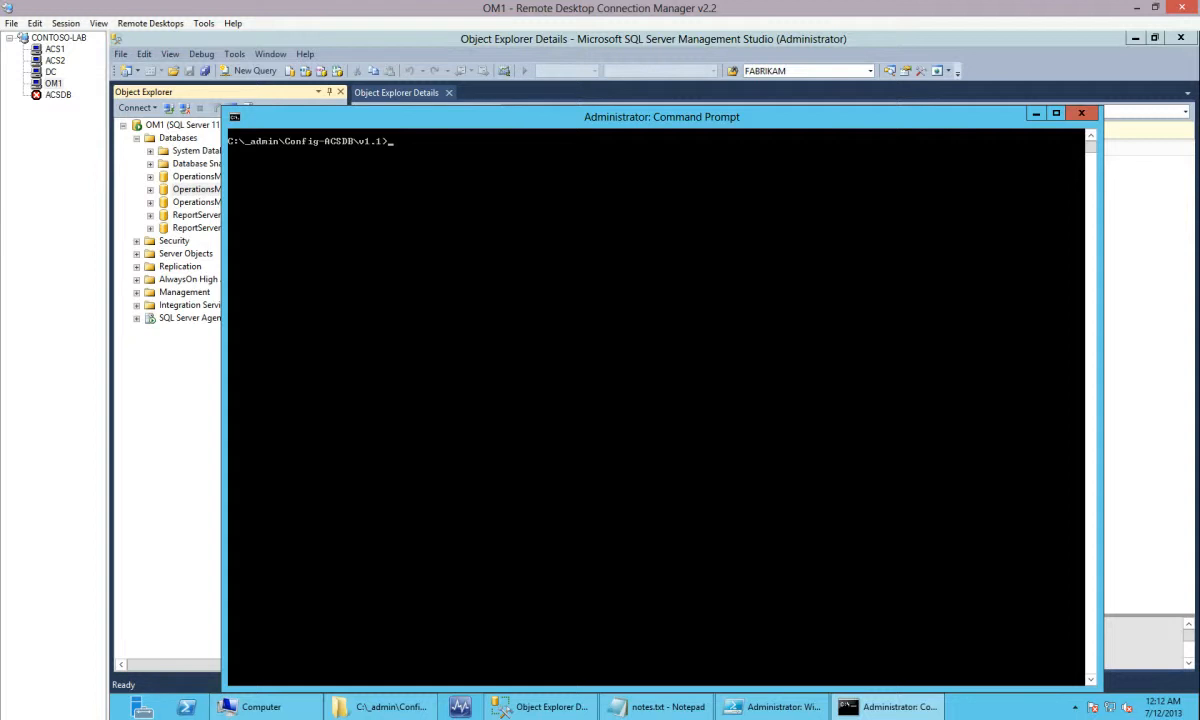
text(dir)
key(Return)
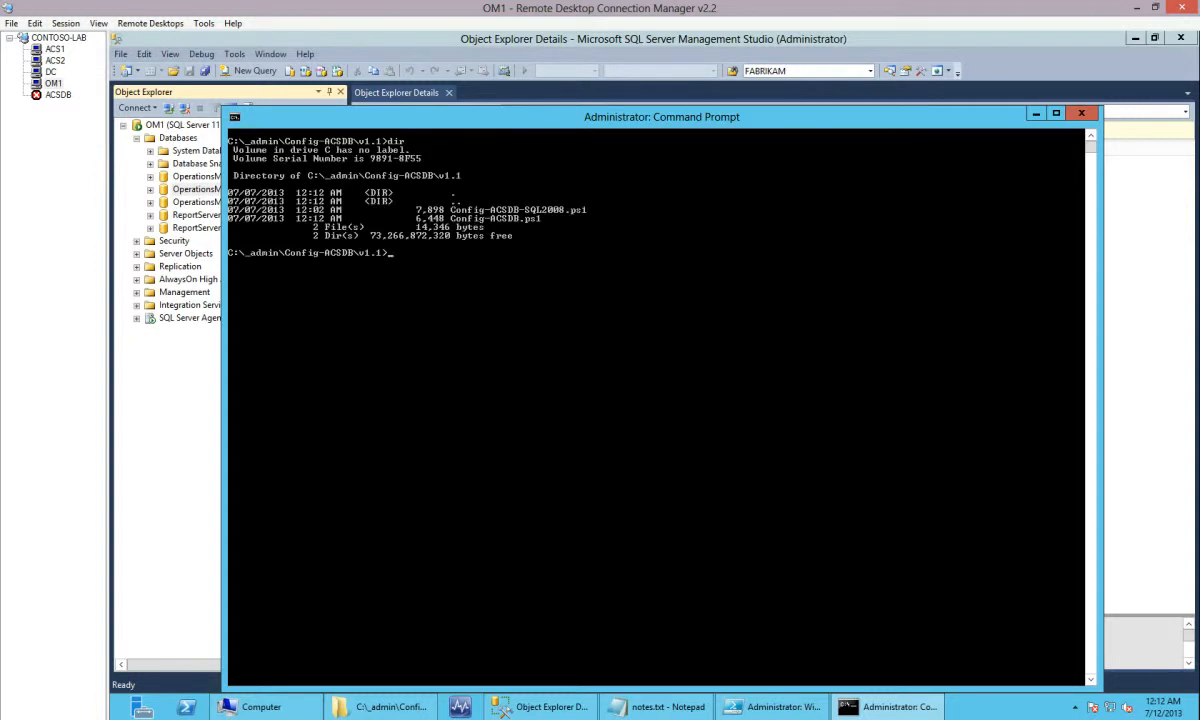
drag(451, 210, 585, 210)
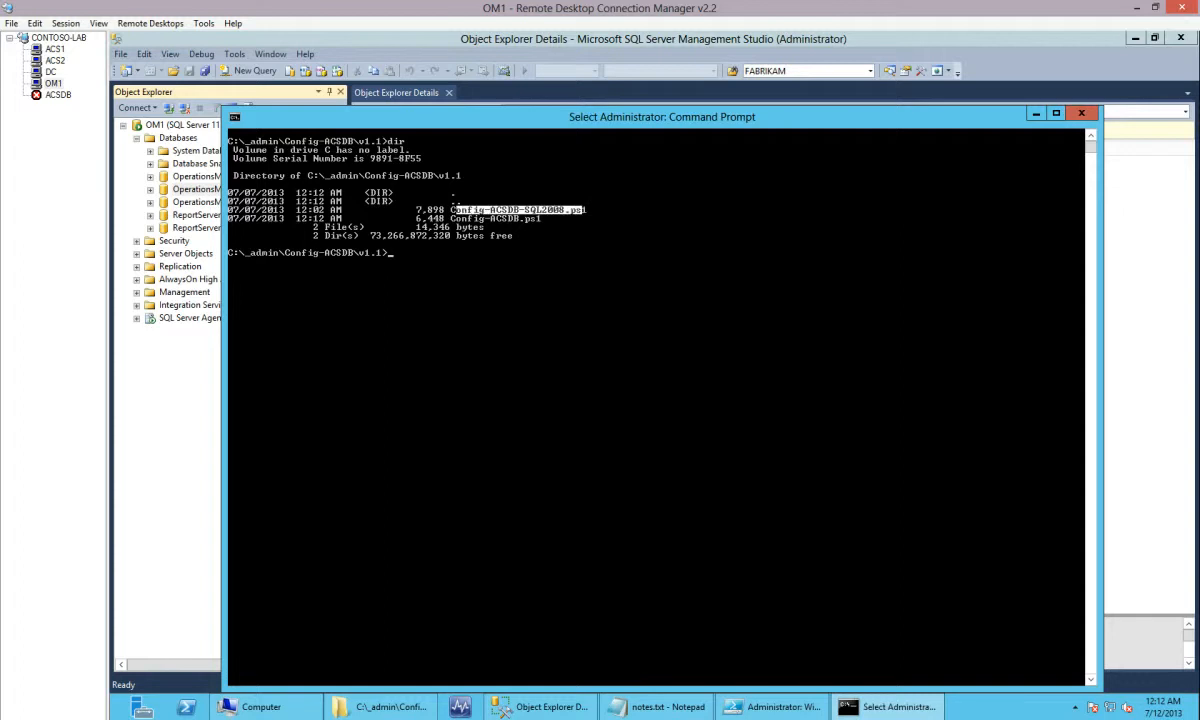
drag(452, 210, 585, 210)
drag(451, 218, 541, 218)
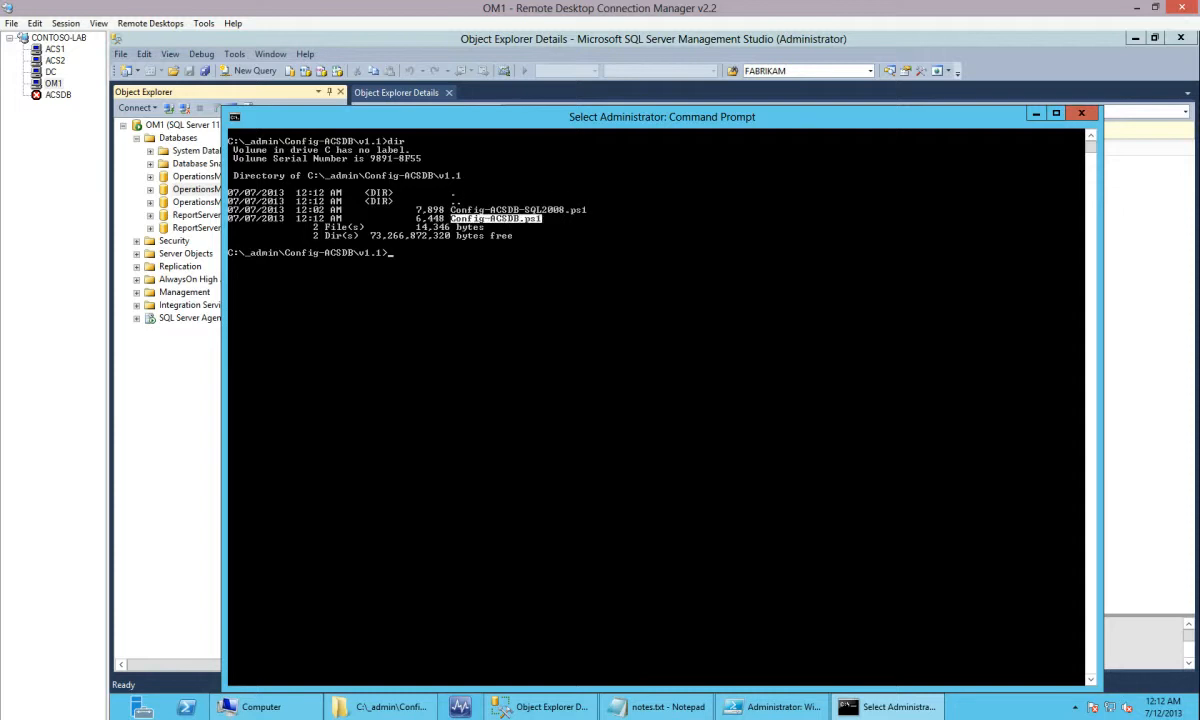
drag(451, 210, 587, 210)
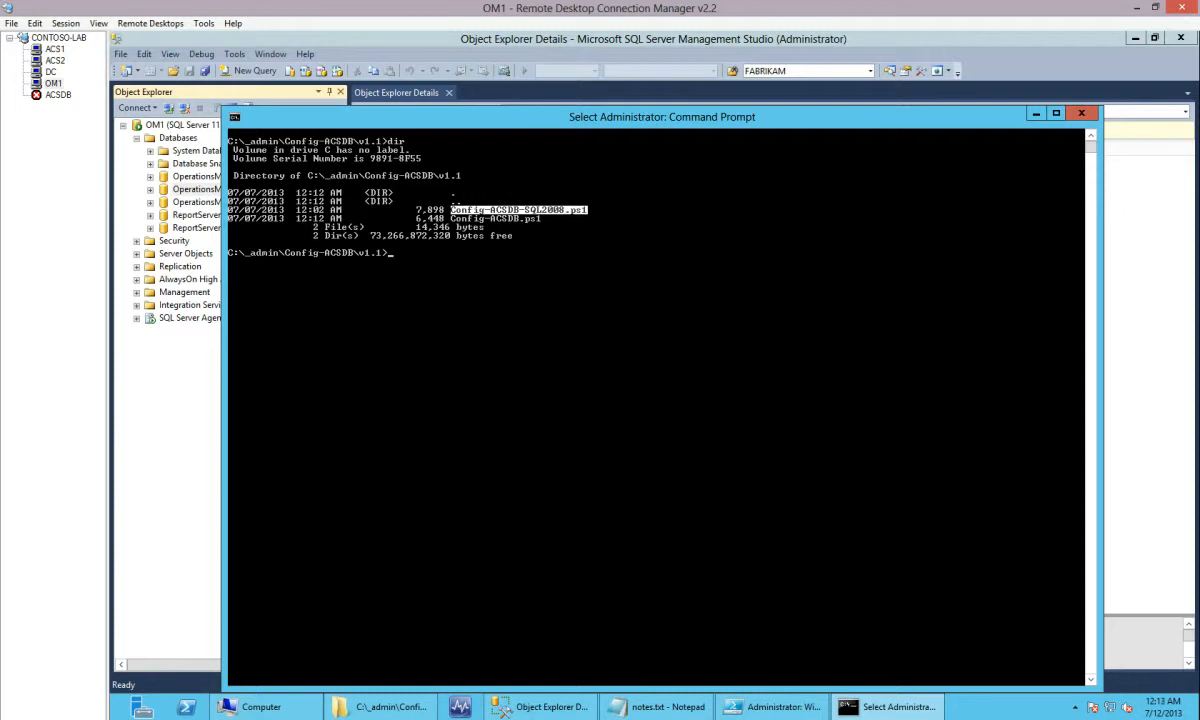
- Compare the Config-ACSDB.ps1 and Config-ACSDB-SQL2008.ps1 entries in the directory listing and clear the text selection
drag(451, 218, 541, 218)
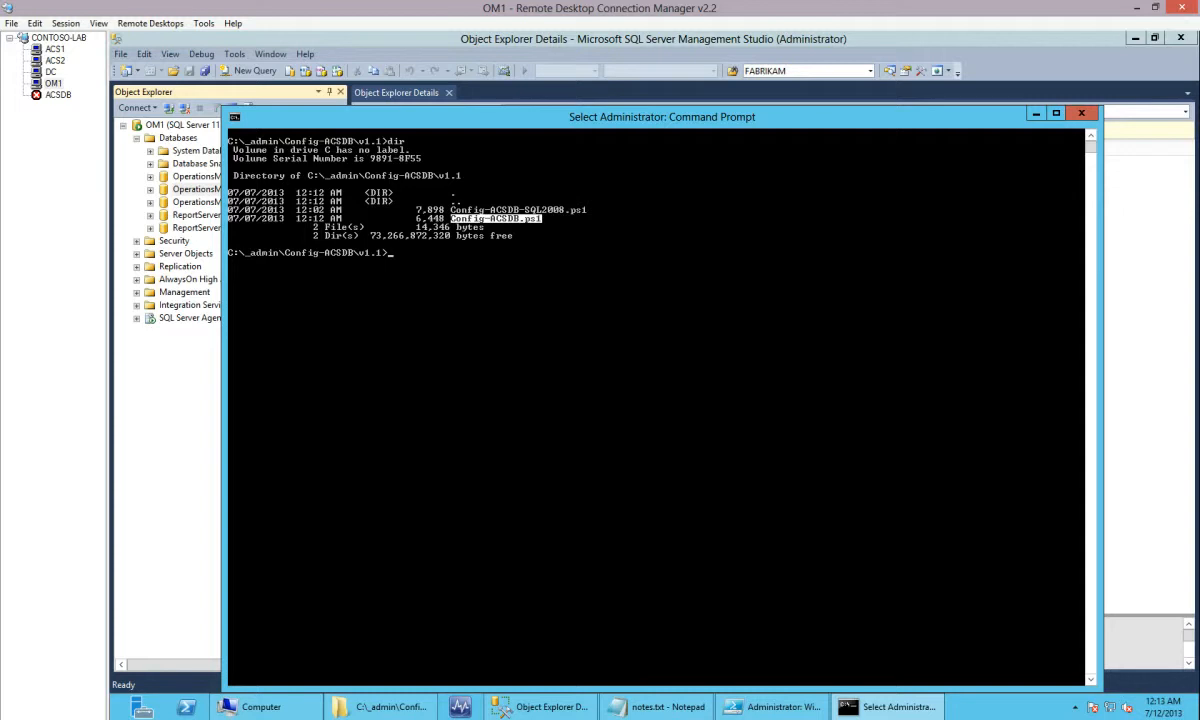
drag(451, 210, 587, 210)
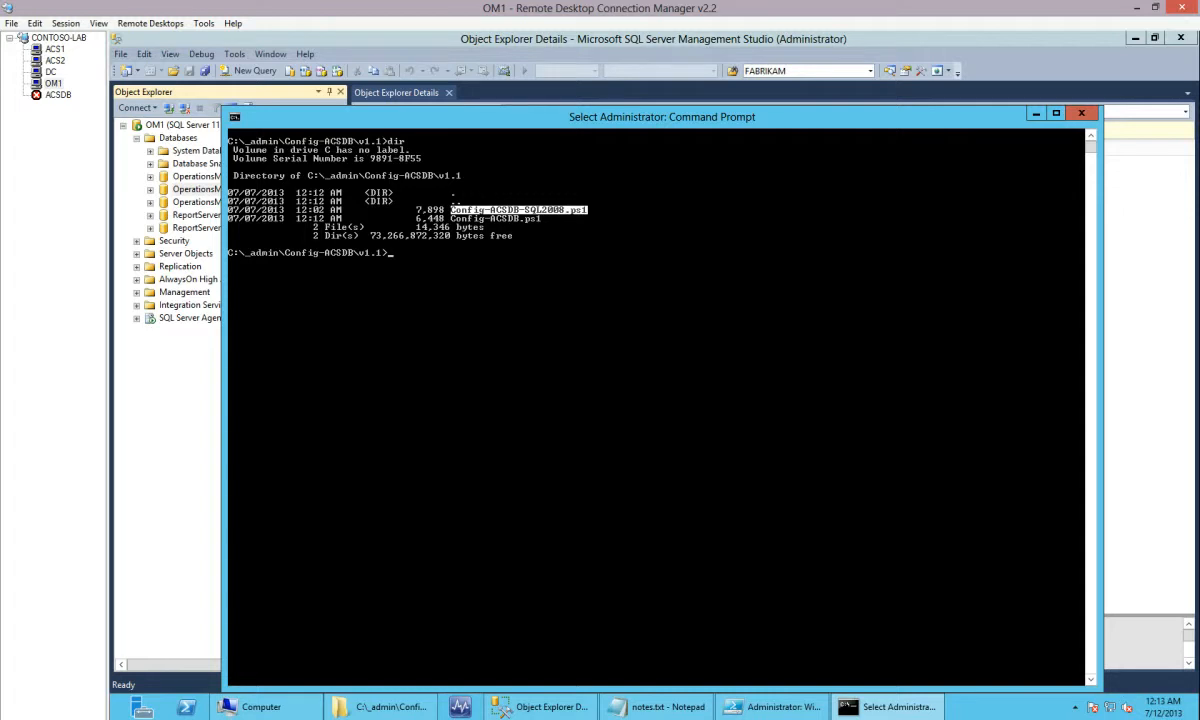
key(Escape)
click(419, 279)
key(Escape)
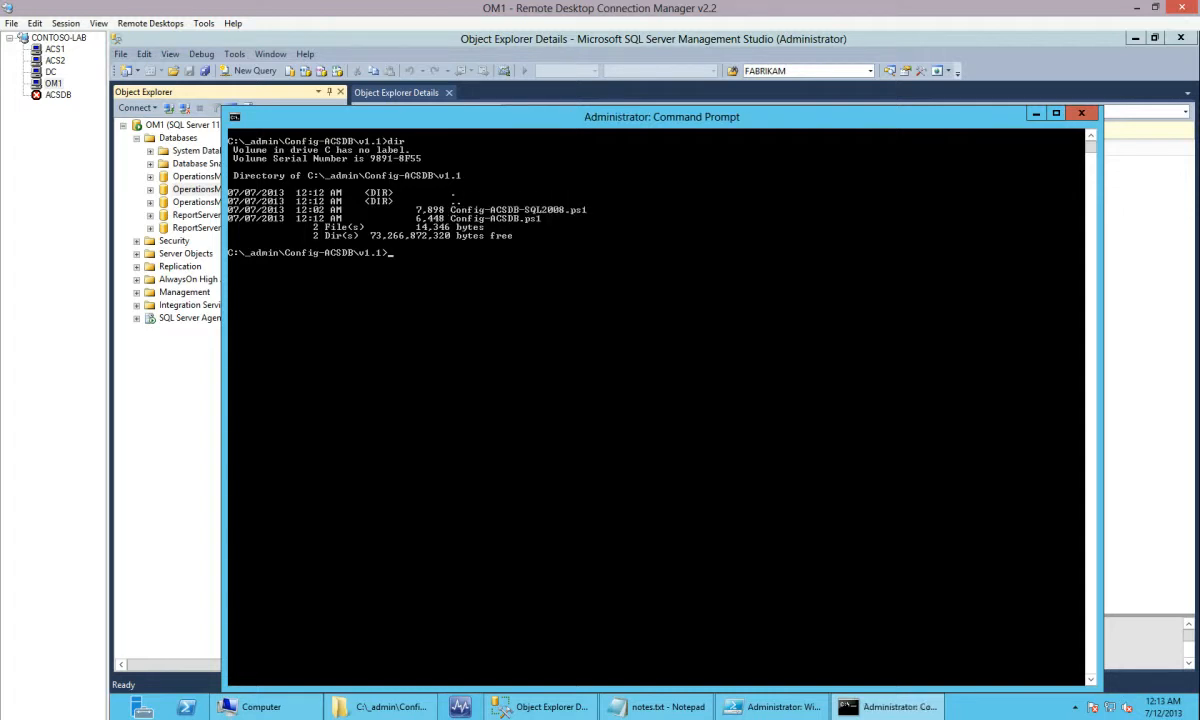
- Try to run C:\_admin\Config-ACSDB\v1.1\Config-ACSDB.ps1 through powershell.exe with -ExecutionPolicy Bypass and no script parameters
text(dir)
key(Up)
key(Up)
key(Up)
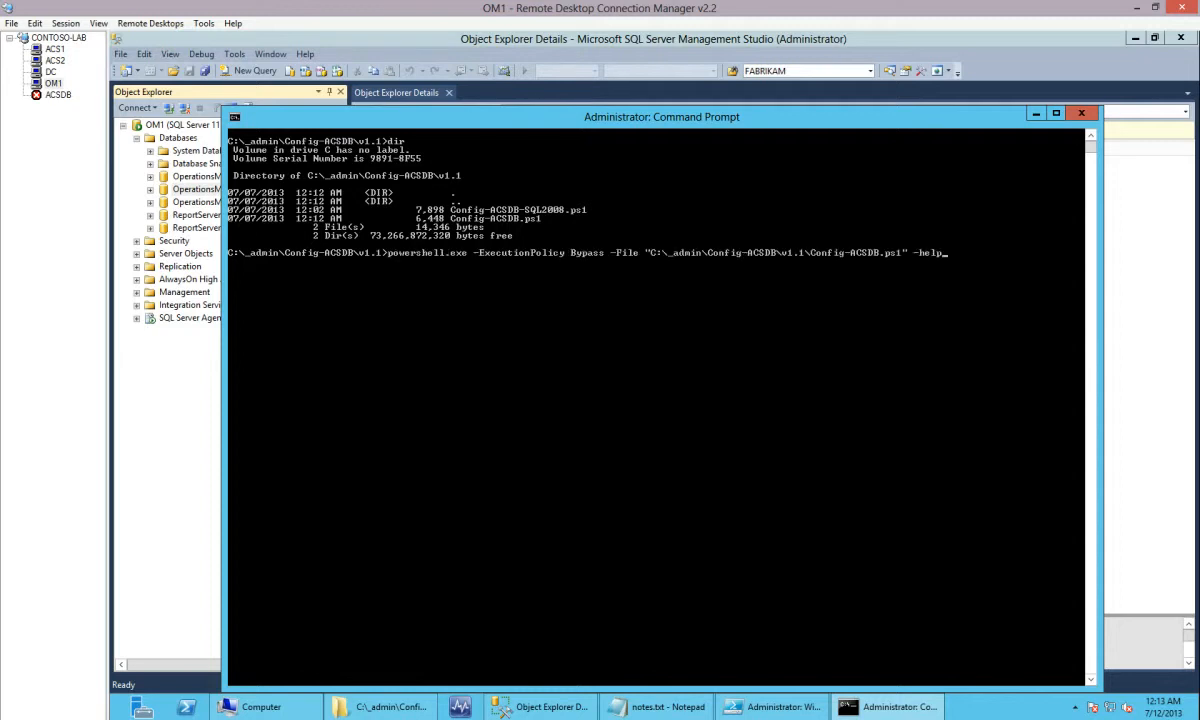
key(BackSpace)
key(BackSpace)
key(BackSpace)
key(BackSpace)
key(BackSpace)
key(BackSpace)
key(Return)
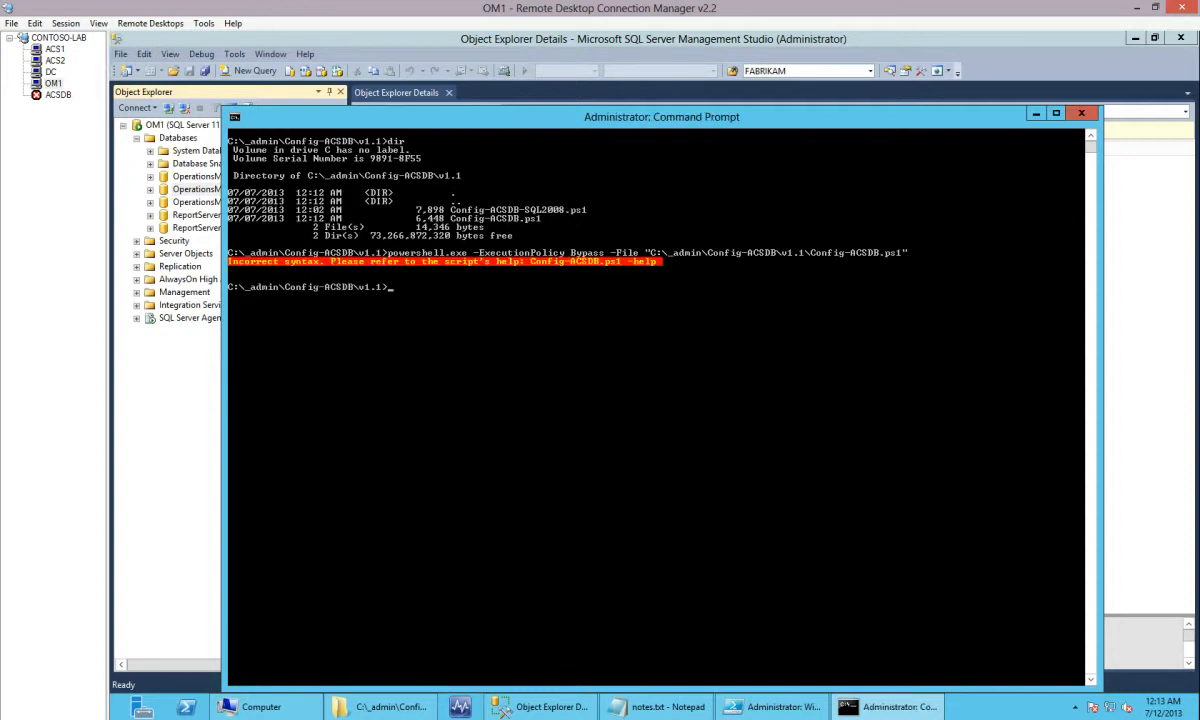
- Run the same Config-ACSDB.ps1 command with -help to read the script's parameters and syntax
key(Up)
text(-help)
key(Return)
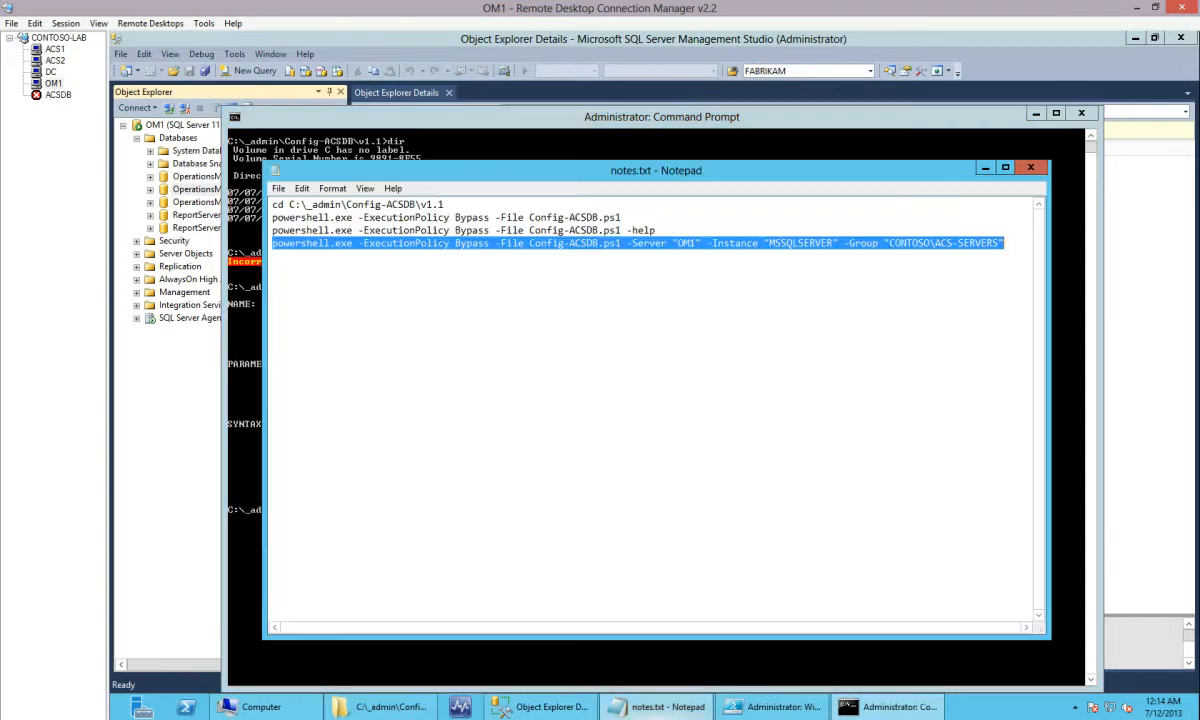
- Run the notes.txt command for Config-ACSDB.ps1 at the Command Prompt with -Server "OM1" -Instance "MSSQLSERVER" -Group "CONTOSO\ACS-SERVERS"
click(657, 707)
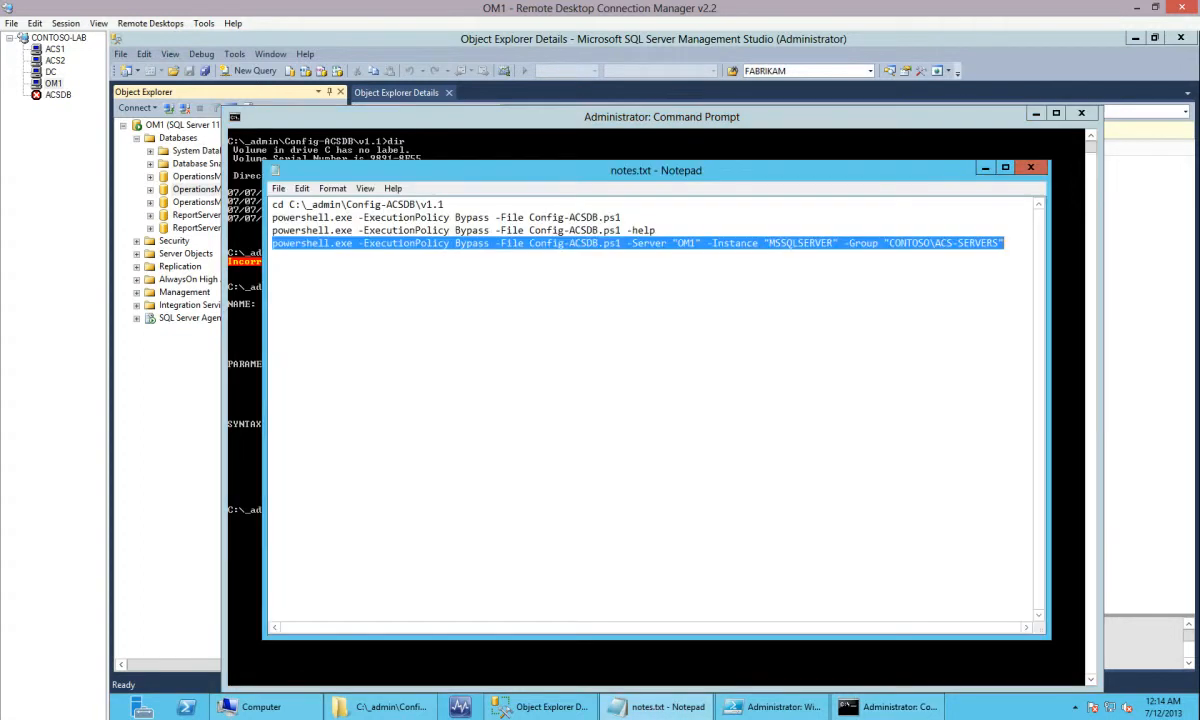
click(273, 256)
drag(358, 243, 762, 243)
click(1004, 243)
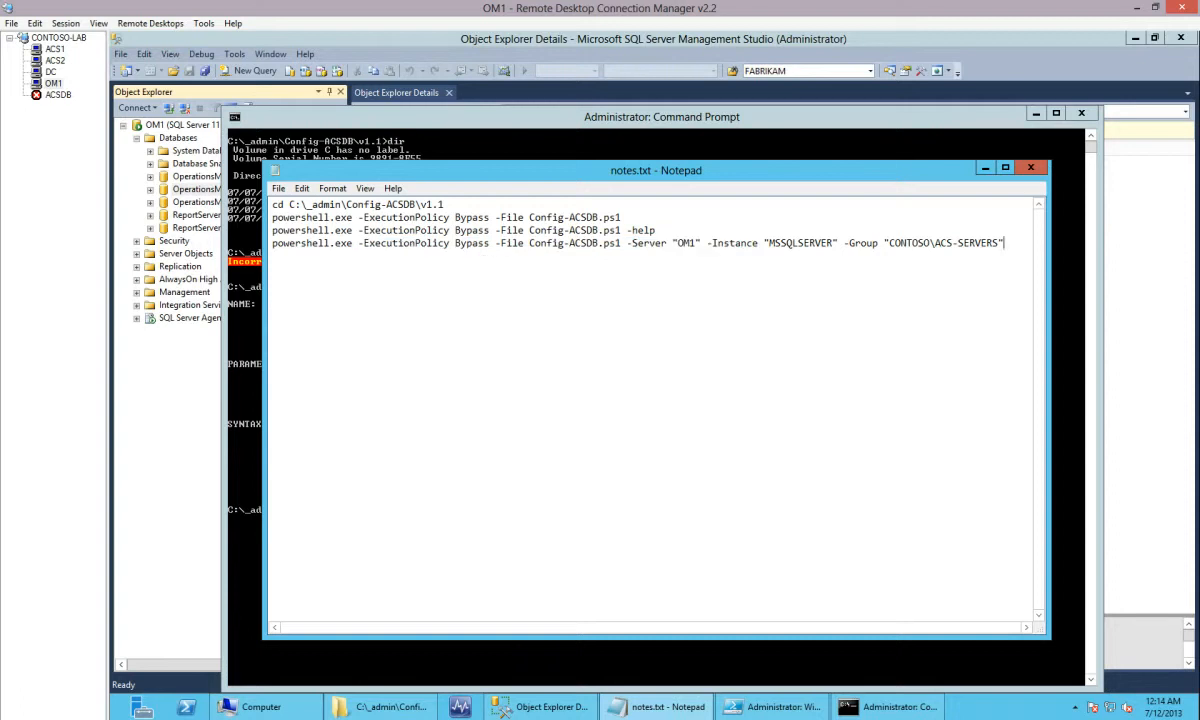
key(shift+Home)
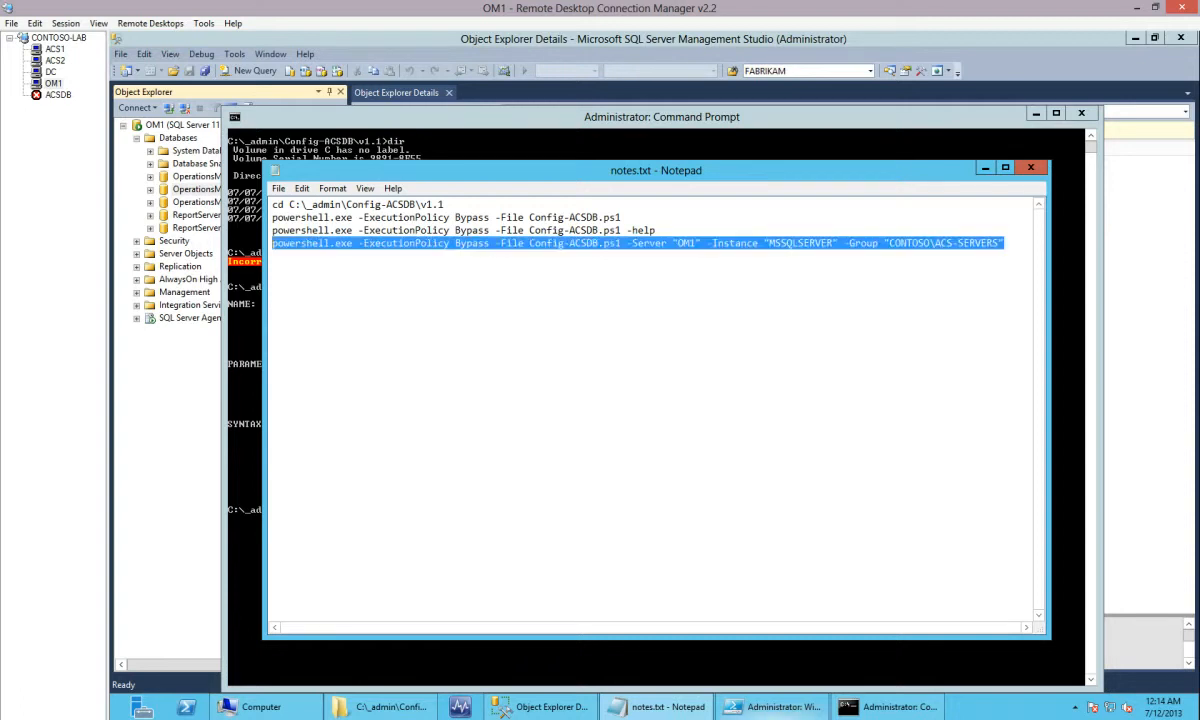
key(alt+Tab)
text(powershell.exe -ExecutionPolicy Bypass -File Config-ACSDB.ps1 -Server "OM1" -Instance "MSSQLSERVER" -Group "CONTOSO\ACS-SERVERS")
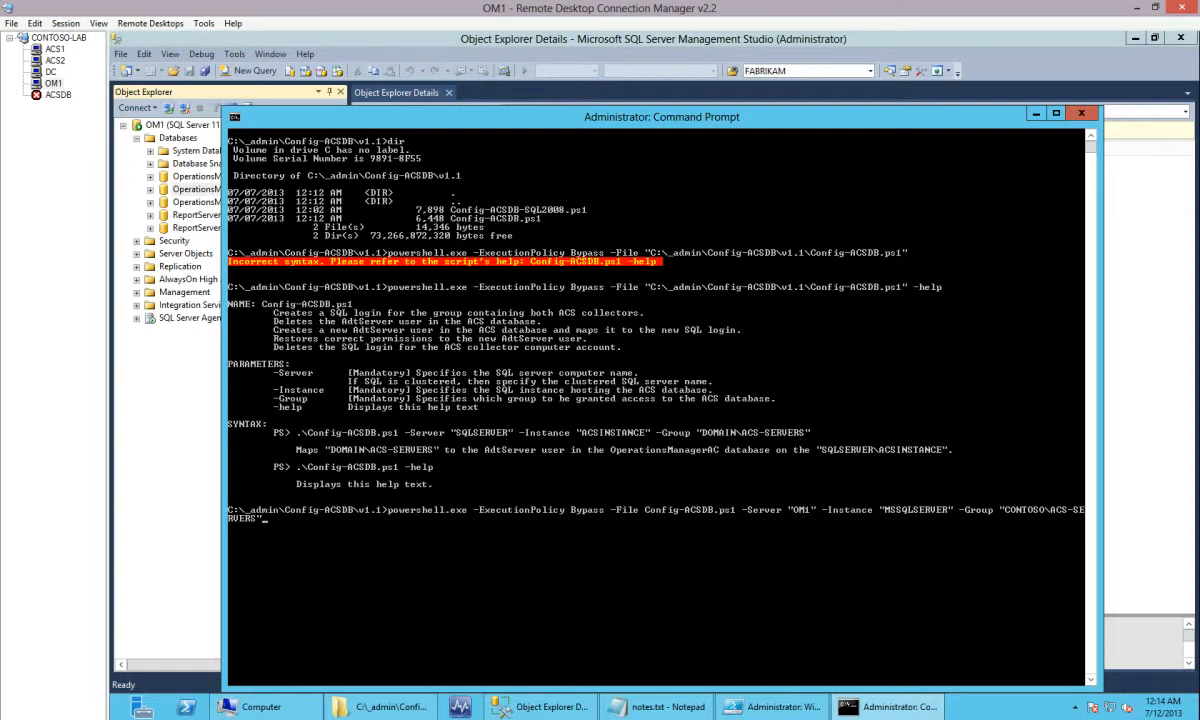
key(Return)
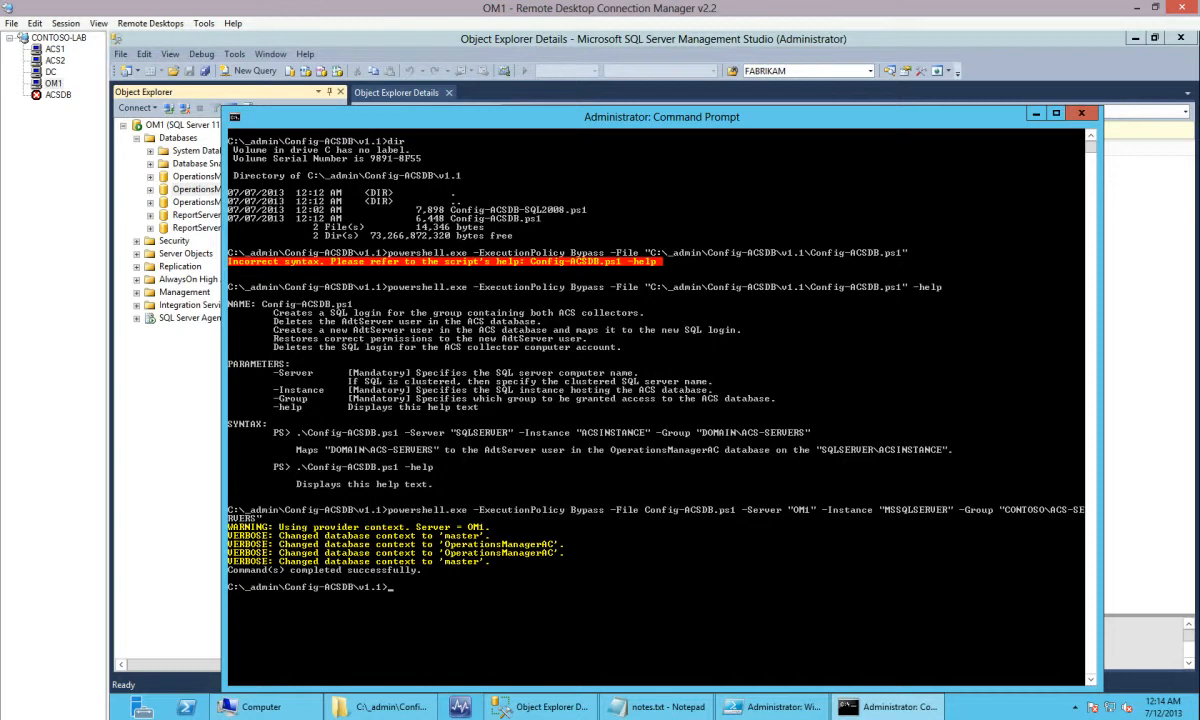
- In SQL Server Management Studio, examine the securables of the OperationsManagerAC database user AdtServer and close its properties
click(541, 707)
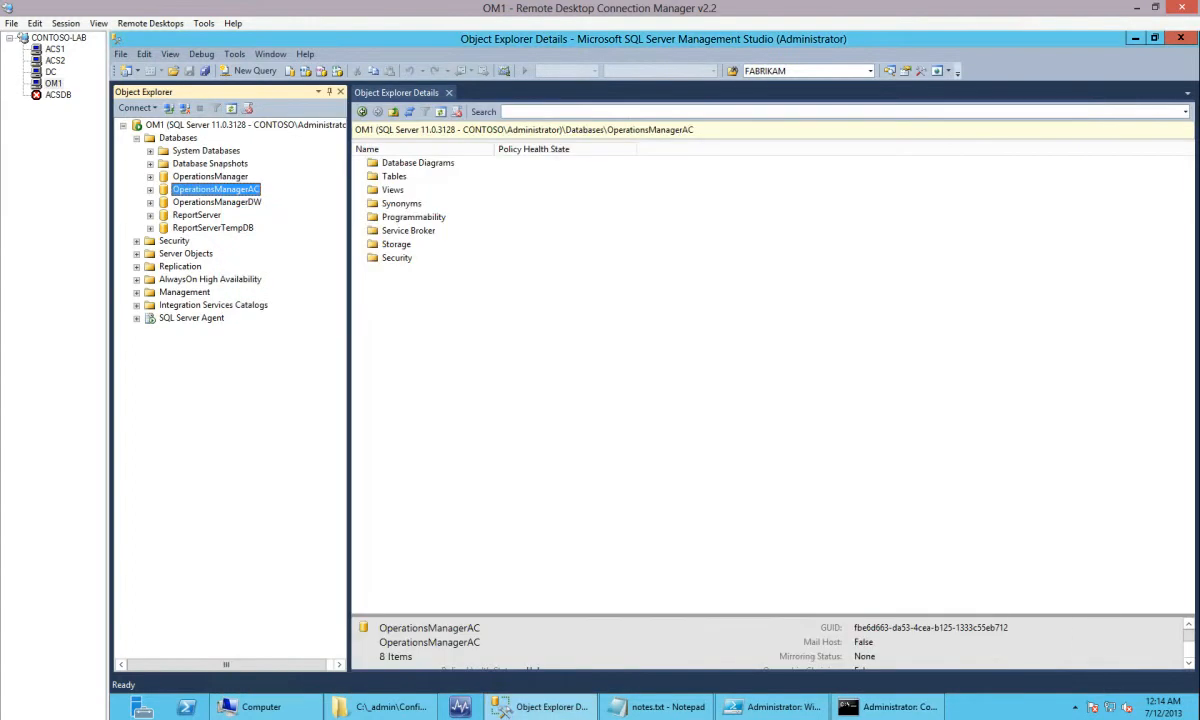
key(Right)
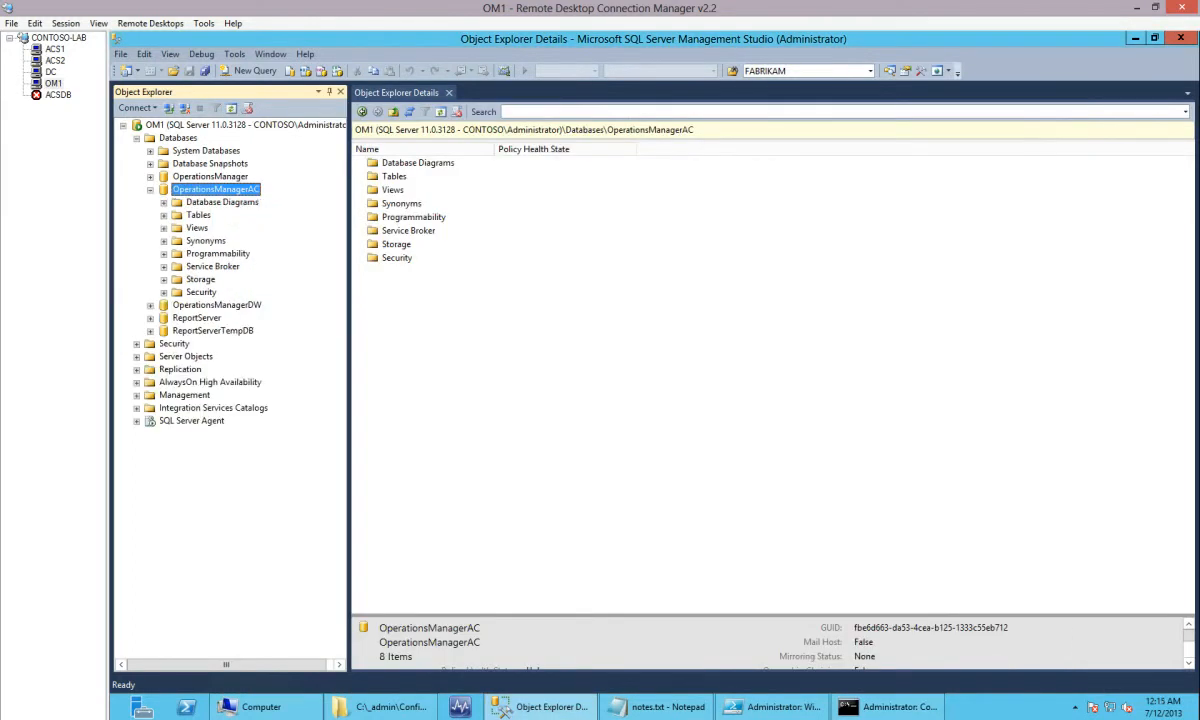
click(164, 293)
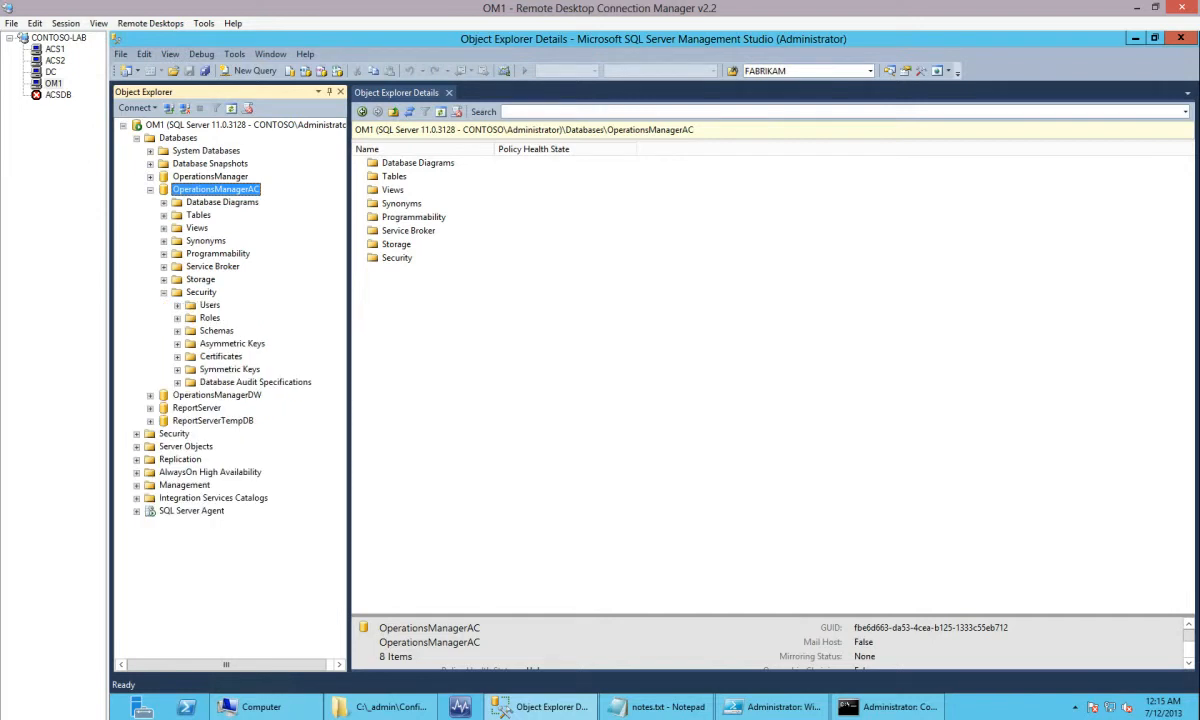
click(178, 306)
click(231, 318)
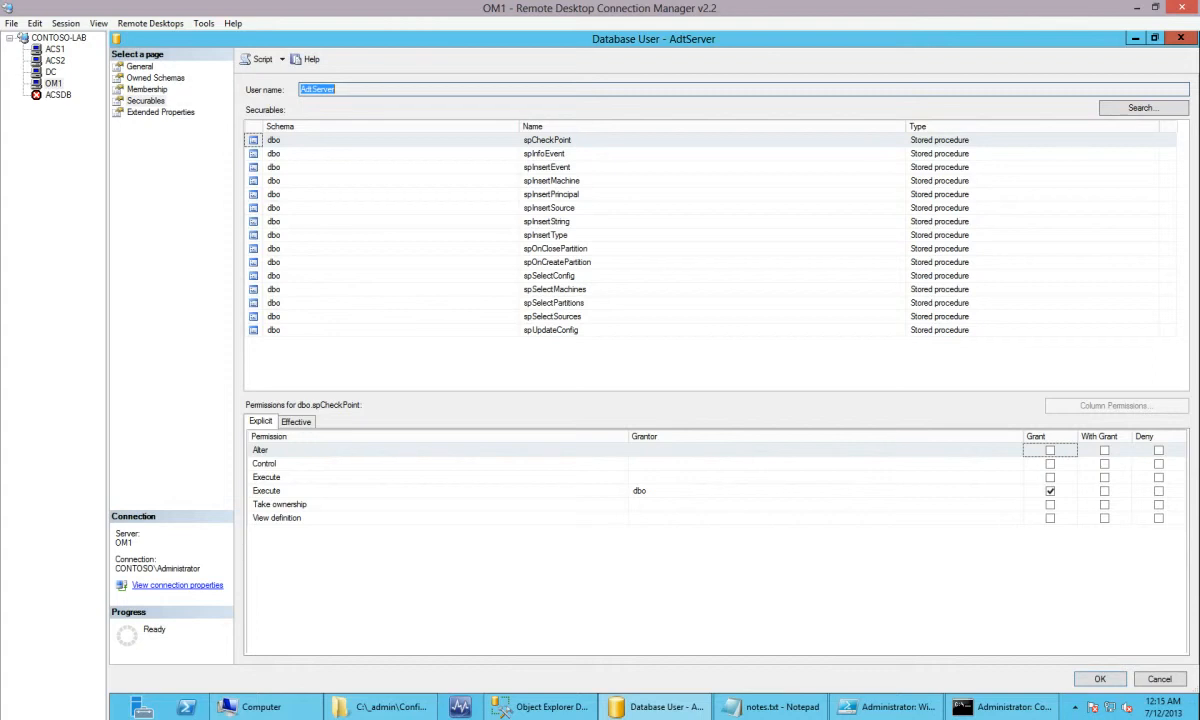
key(Escape)
- Examine the server roles and user mapping of the server login CONTOSO\ACS-SERVERS, and close its properties without changes
click(137, 498)
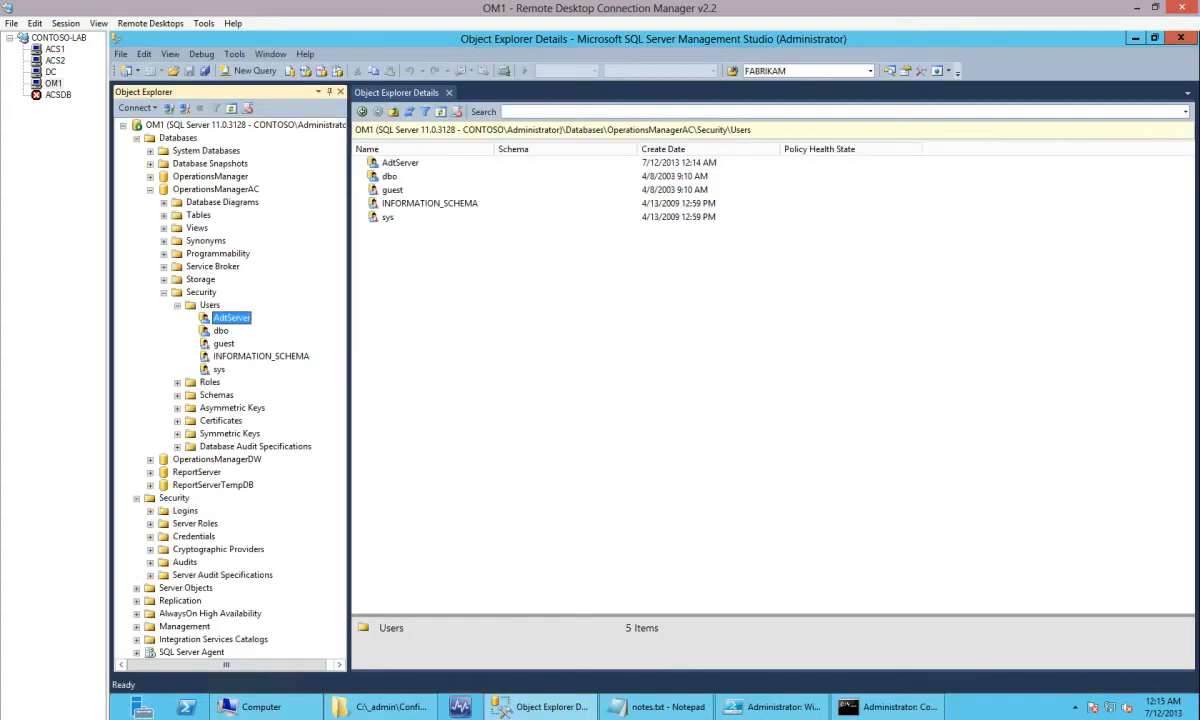
click(150, 510)
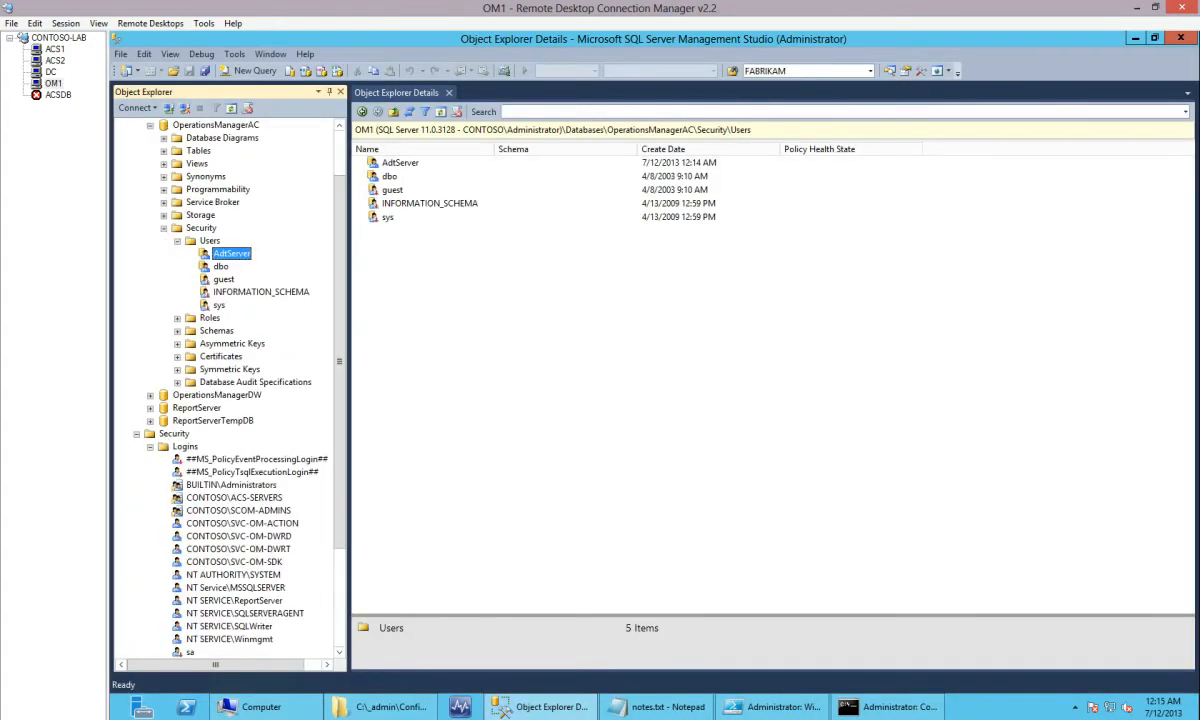
click(234, 498)
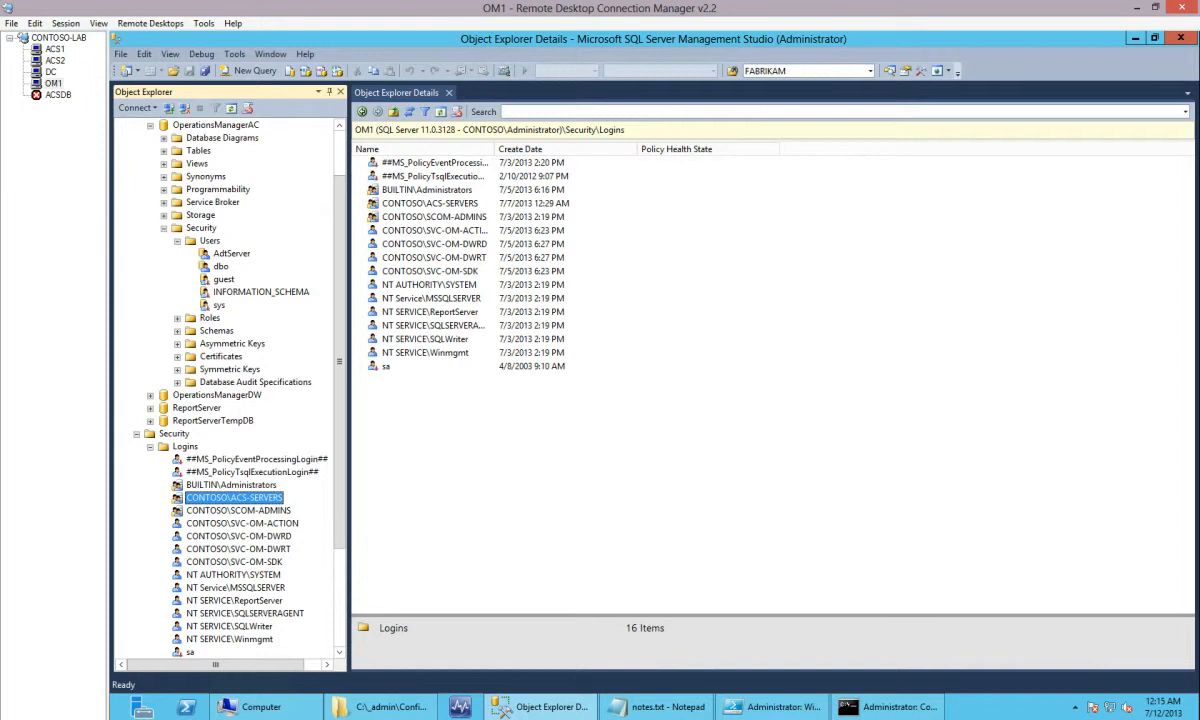
click(447, 189)
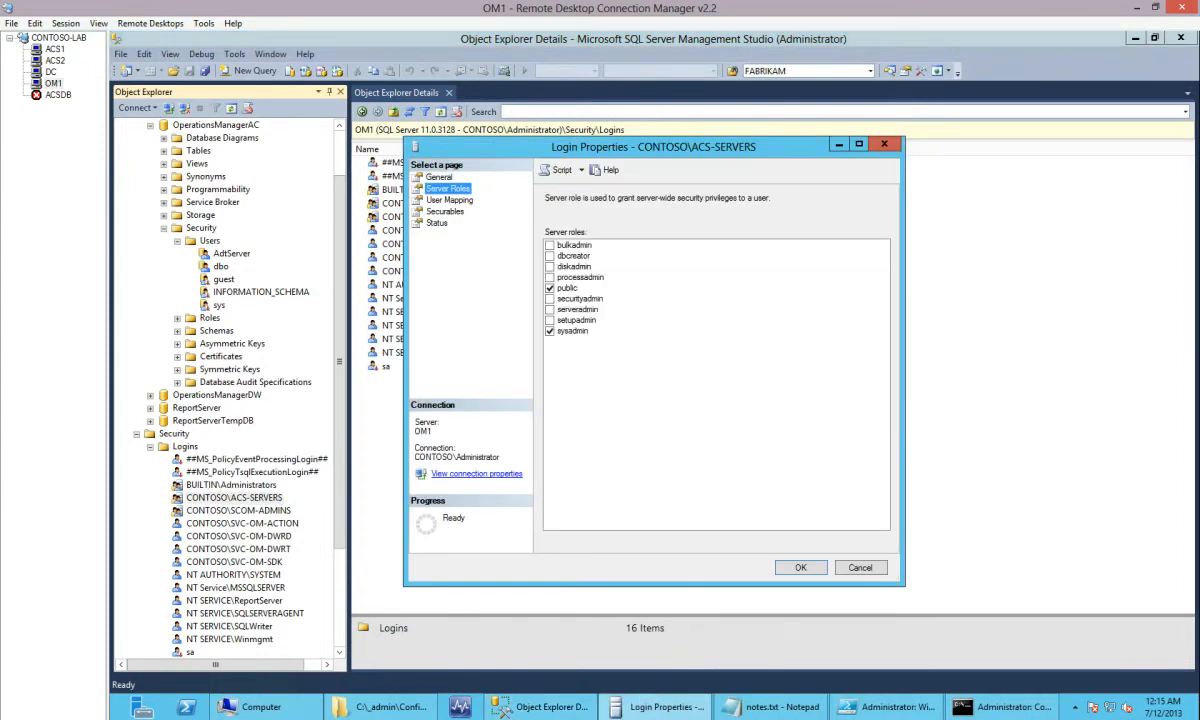
click(449, 200)
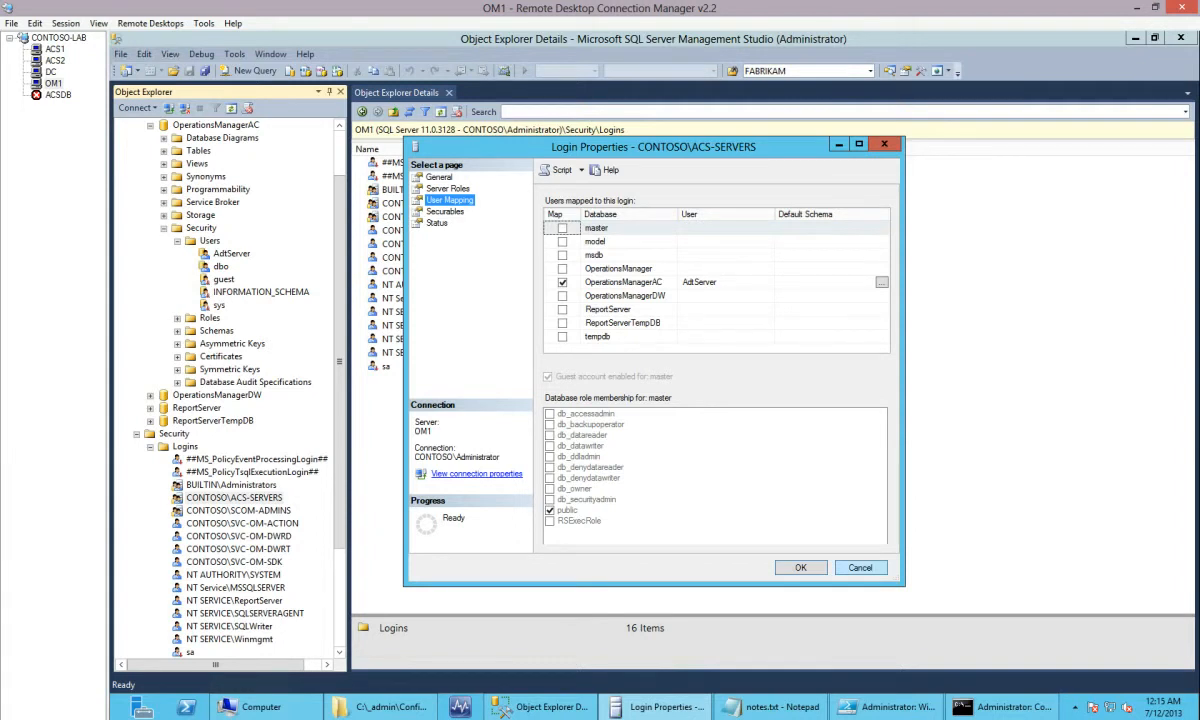
key(Escape)
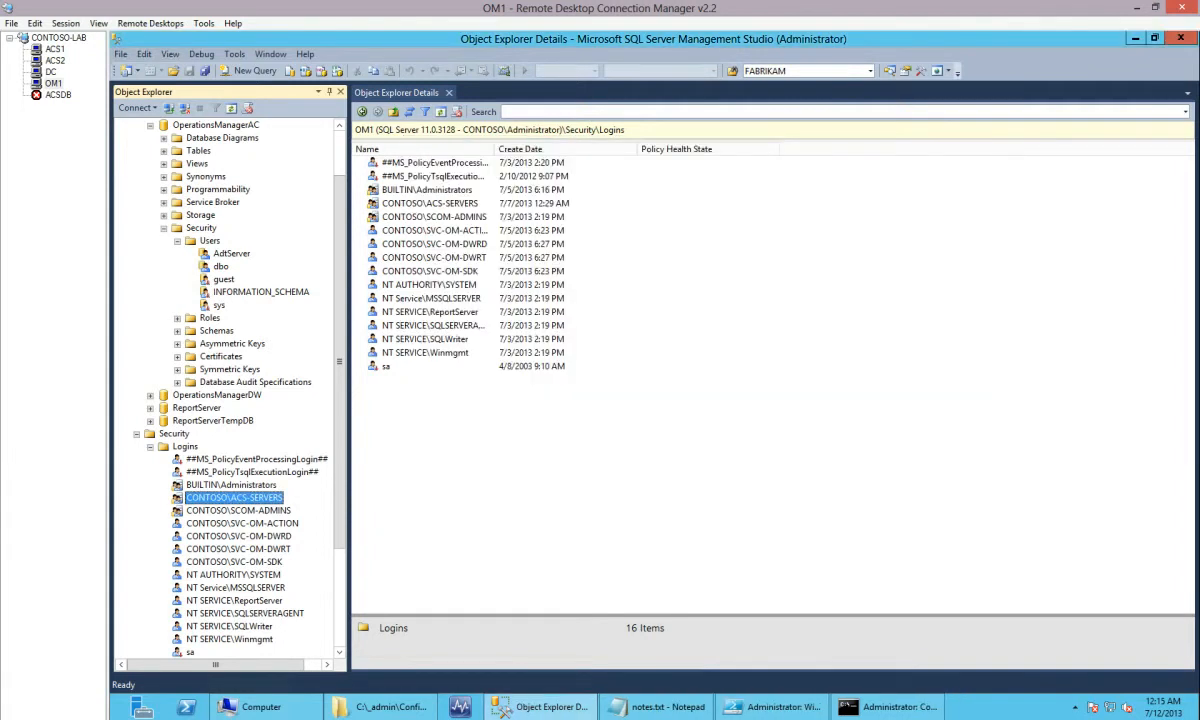
- Switch to the ACS1 session and start the Operations Manager Audit Collection Service in Computer Management
mouse_move(887, 707)
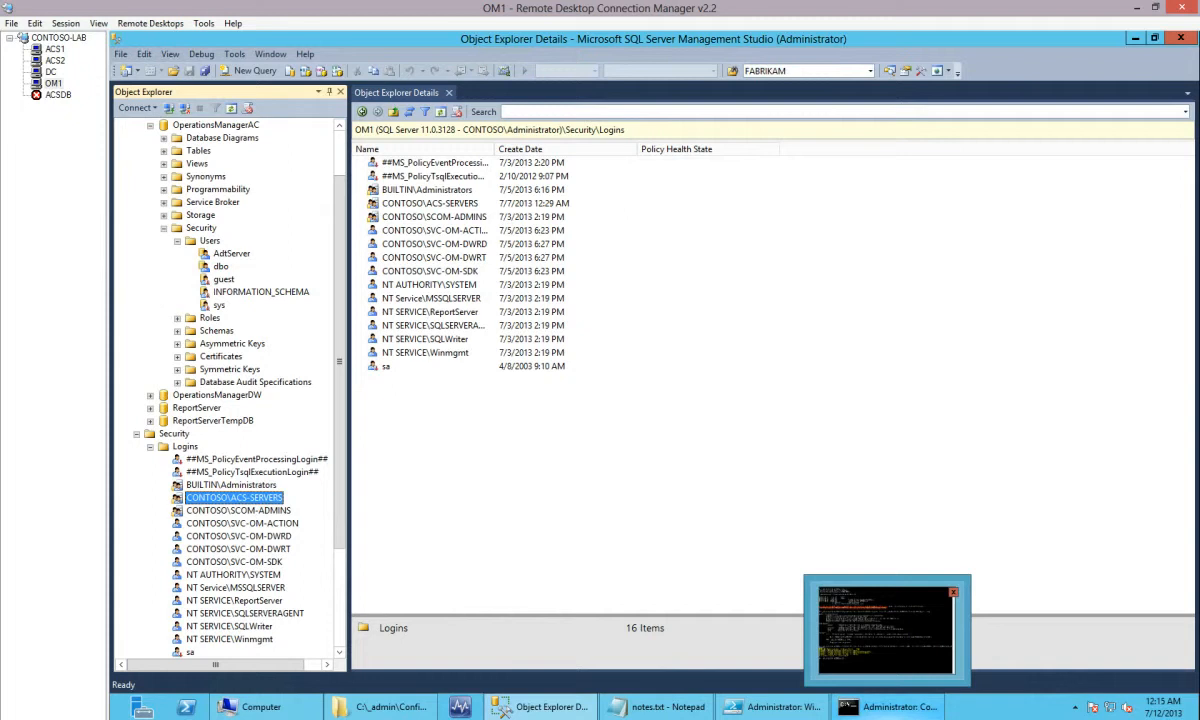
mouse_move(775, 707)
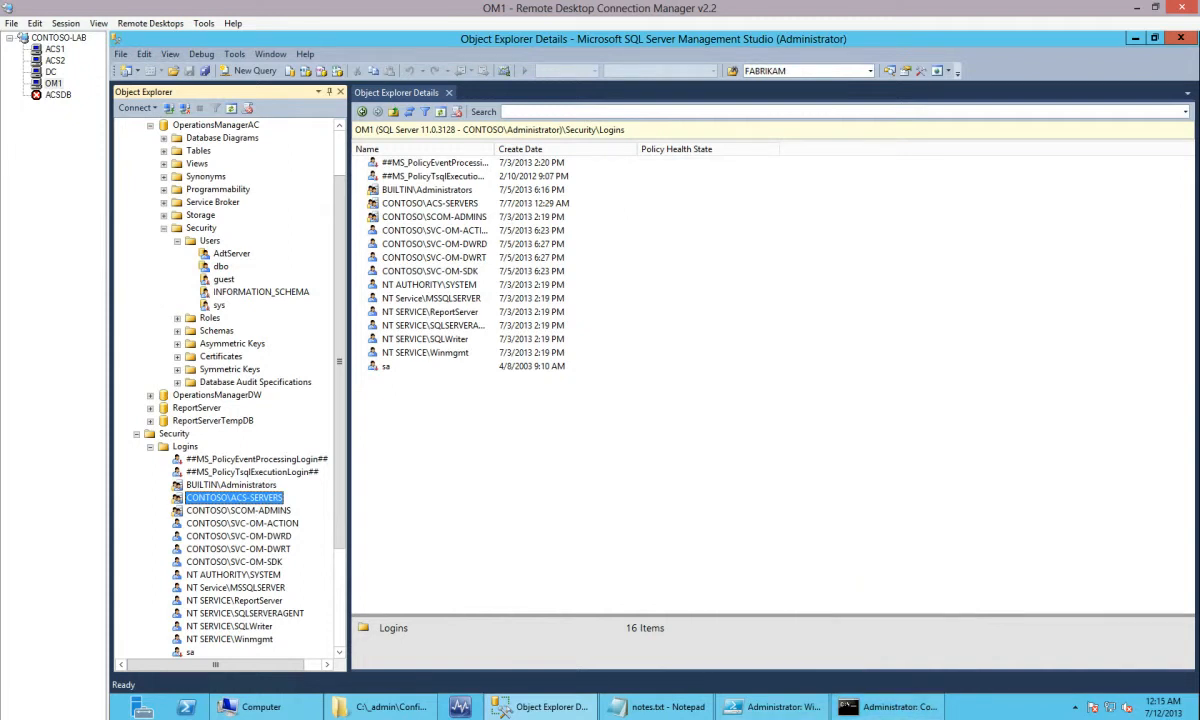
click(55, 49)
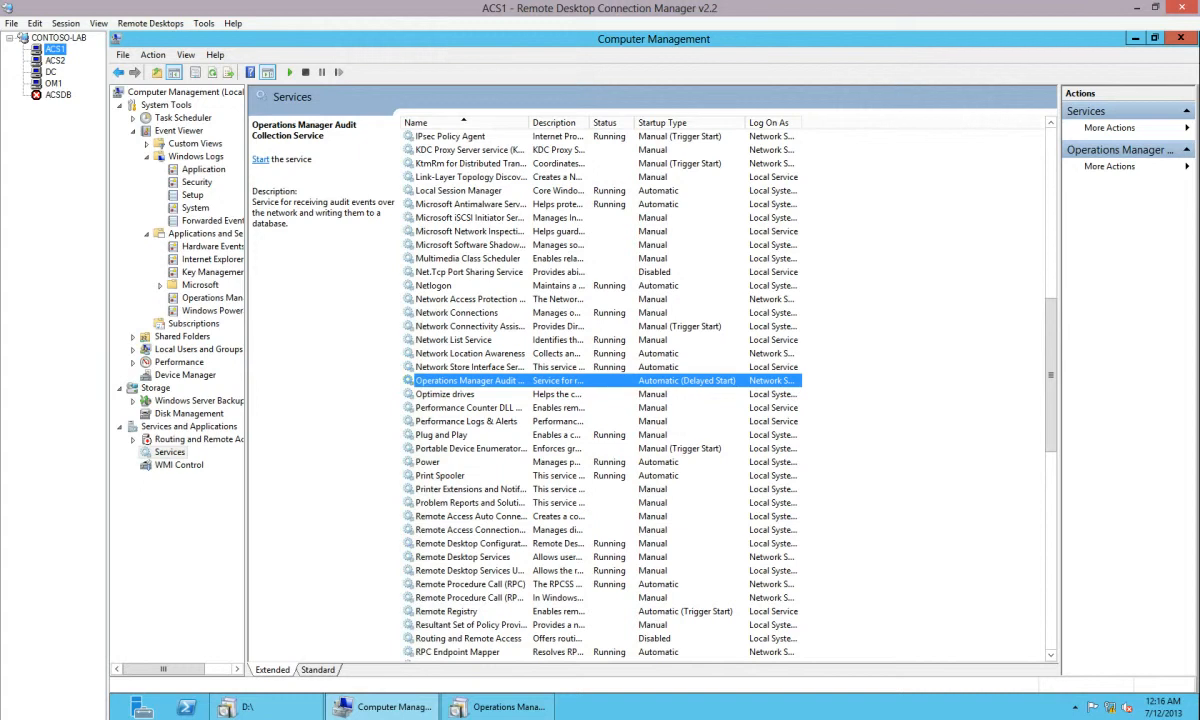
right_click(482, 381)
click(500, 392)
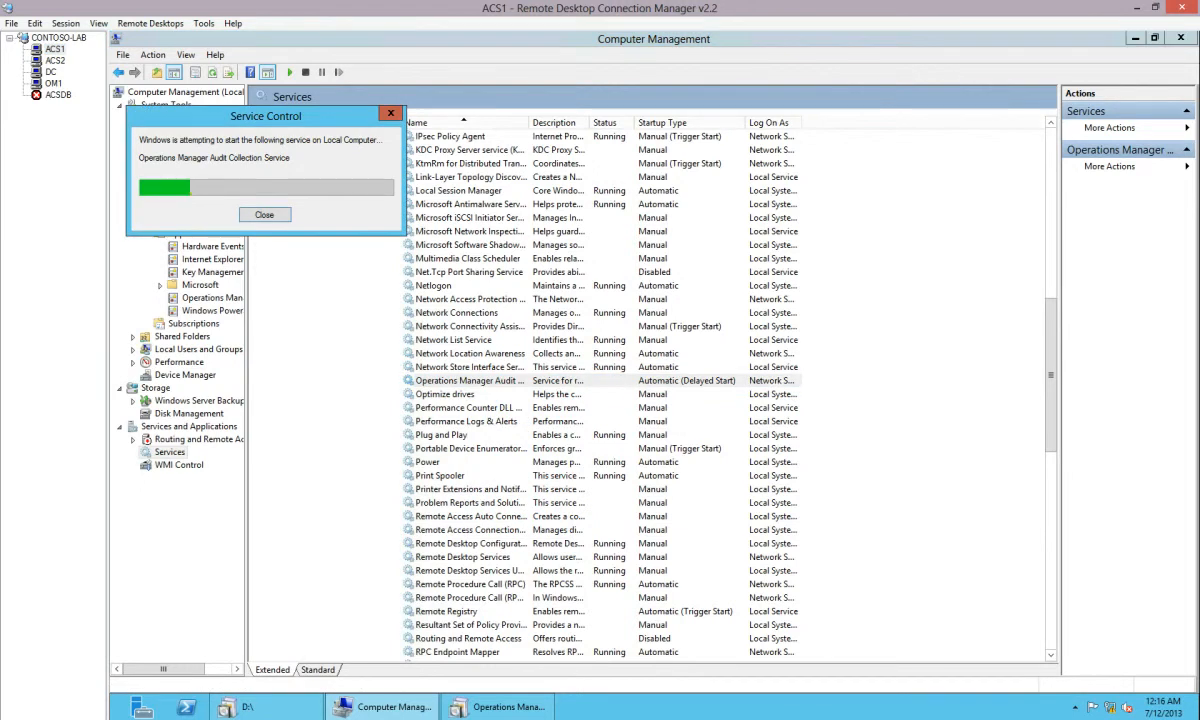
- Check the Operations Manager event log on ACS1 for the AdtServer startup events
click(211, 298)
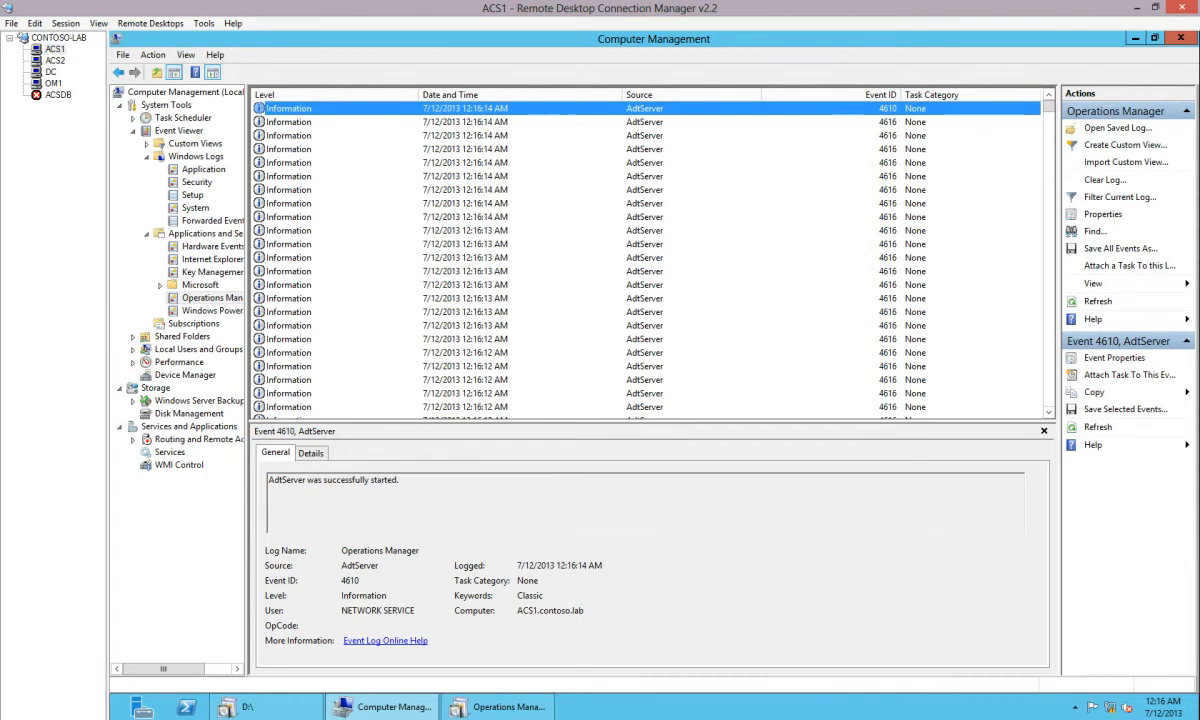
click(382, 707)
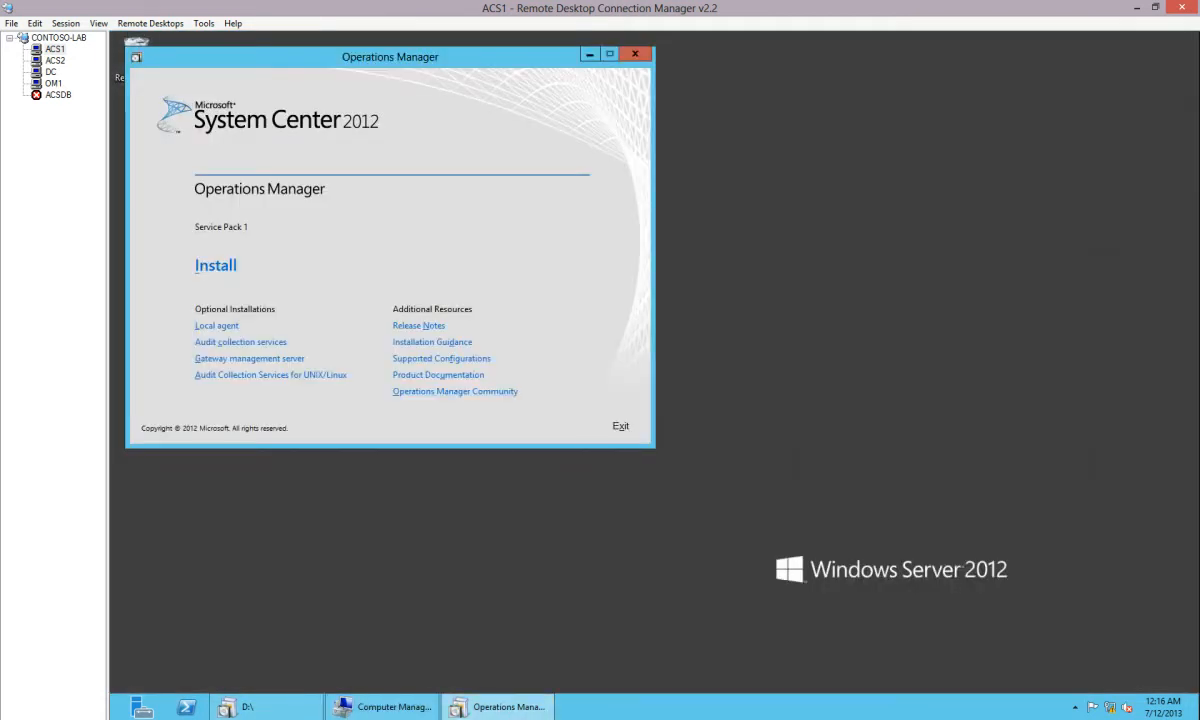
click(382, 707)
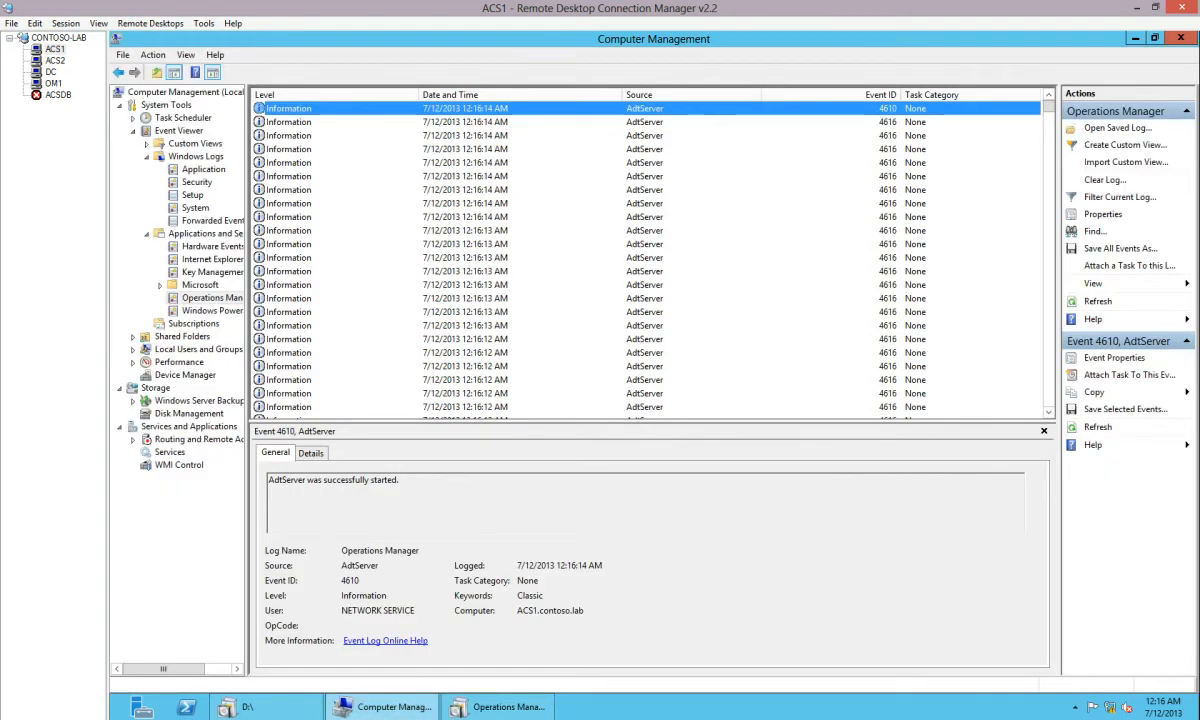
- Find the Operations Manager Audit Collection Service in the ACS1 services list and stop it
click(170, 452)
click(469, 503)
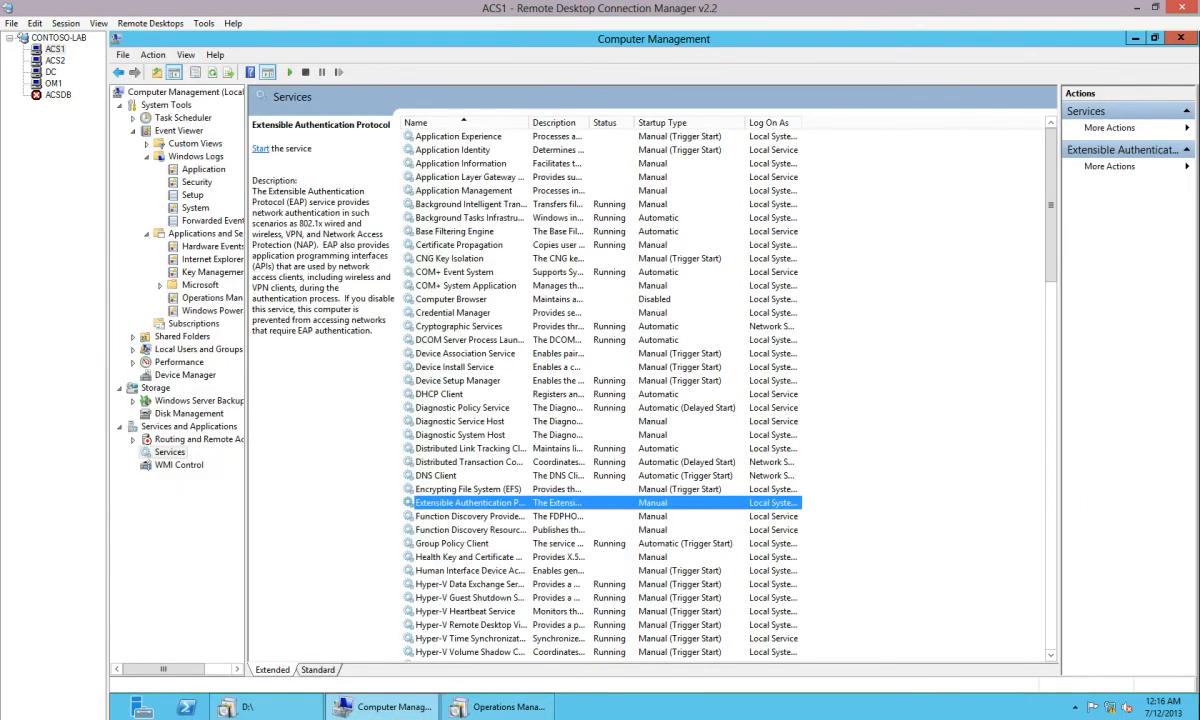
key(o)
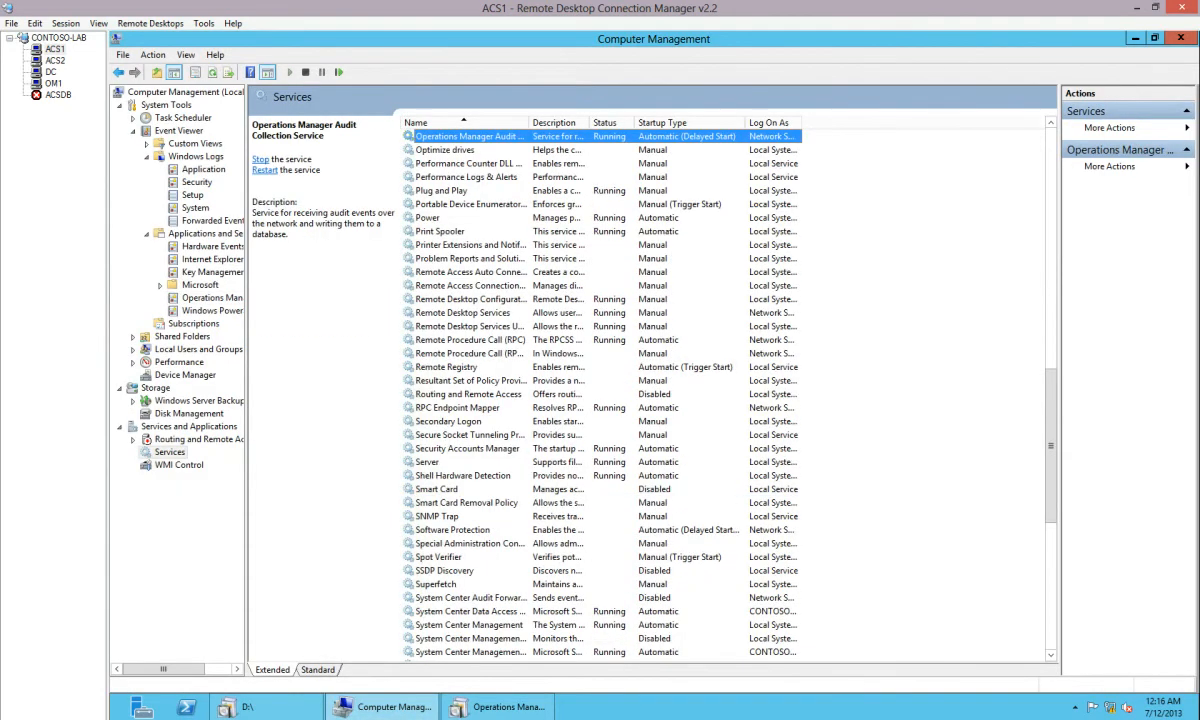
right_click(595, 137)
click(627, 161)
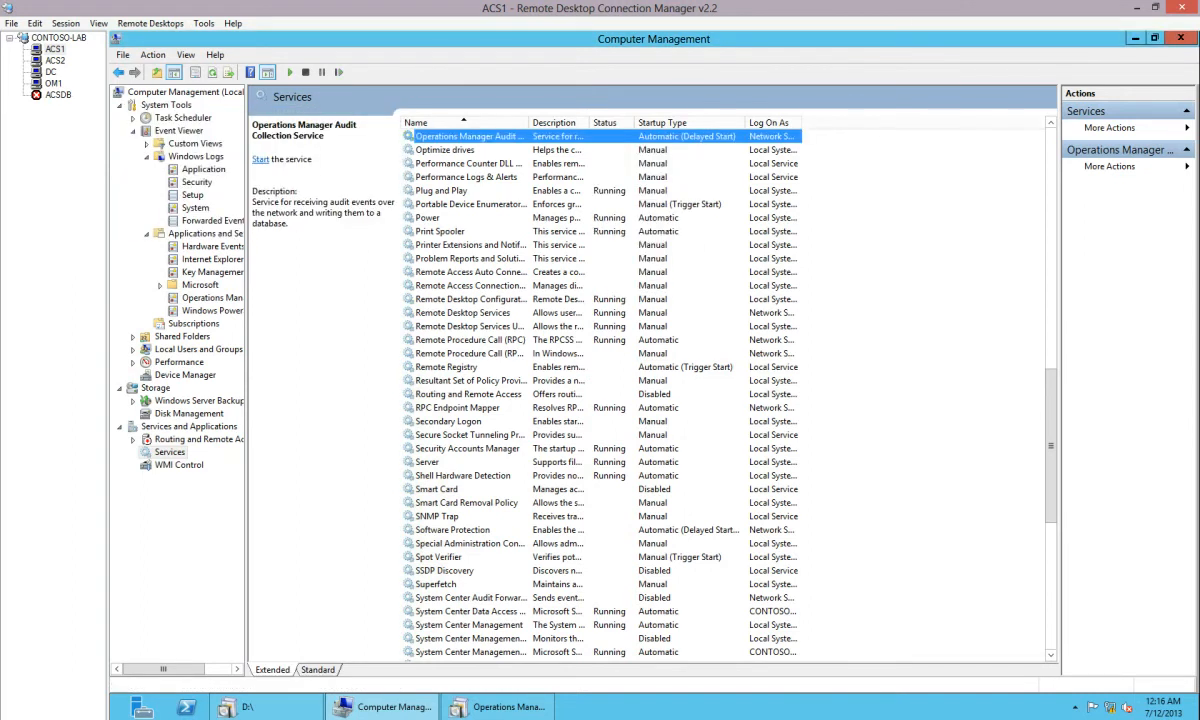
- On ACS2, run Setup.exe from the DVD drive as administrator and start the Audit collection services installation, continuing to the license agreement
click(55, 61)
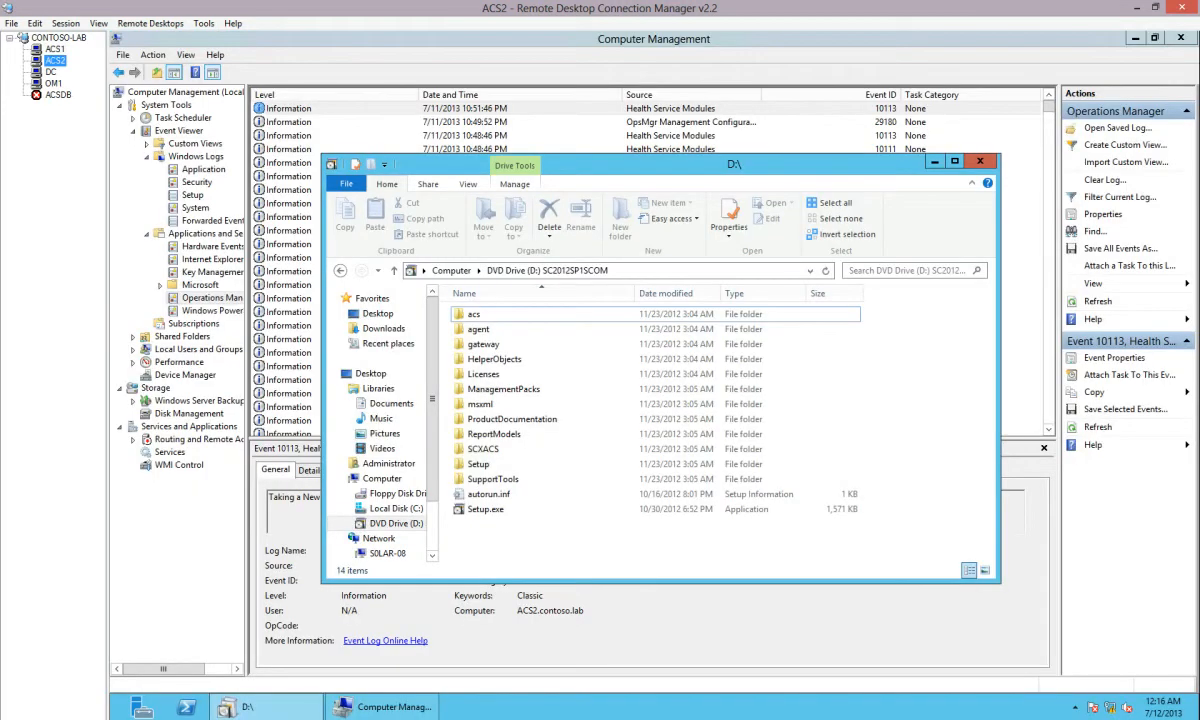
right_click(482, 508)
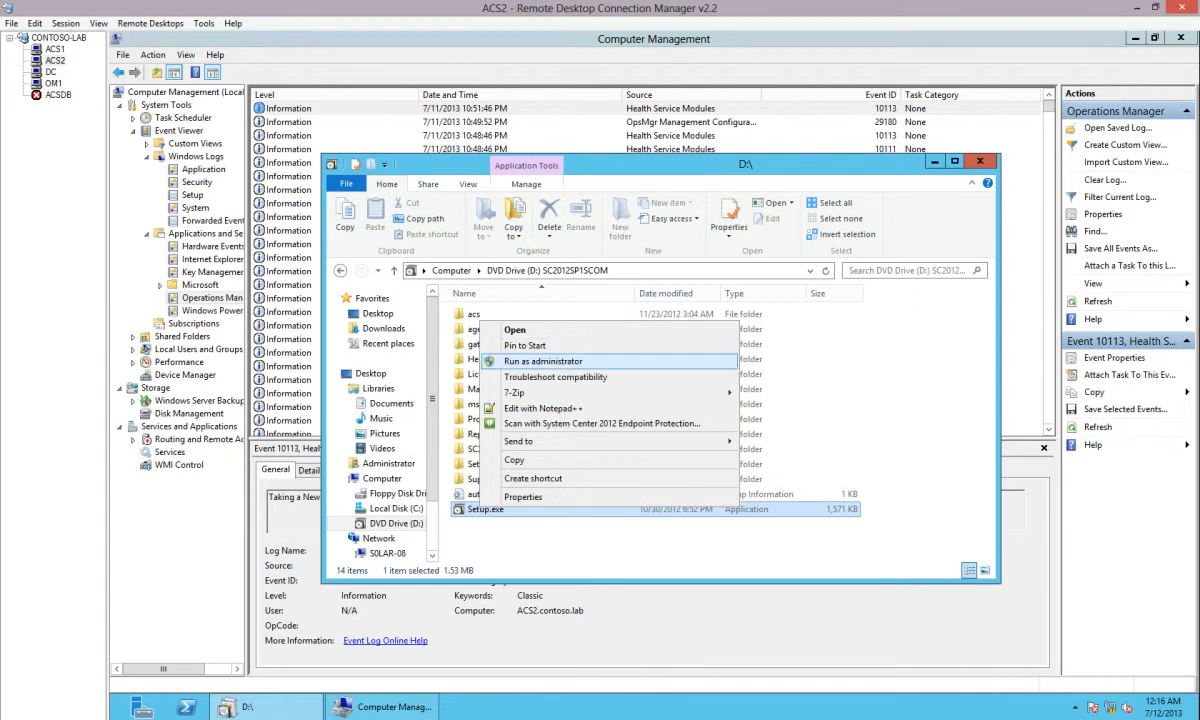
click(543, 361)
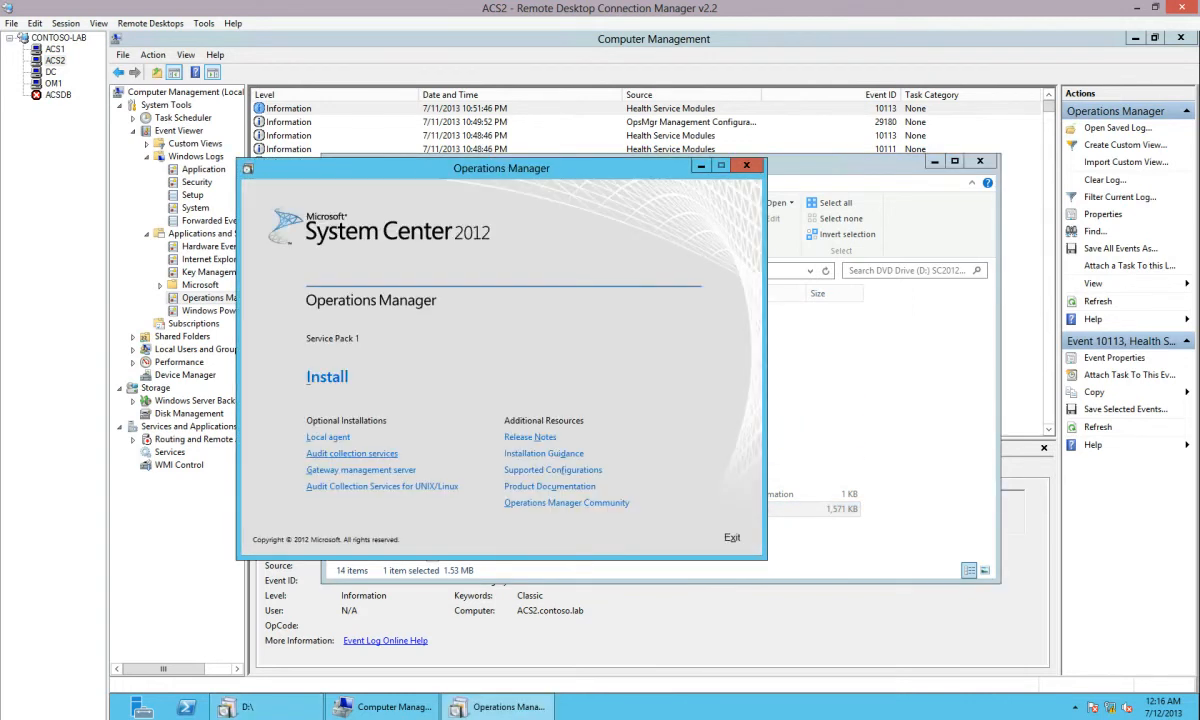
click(352, 453)
key(Return)
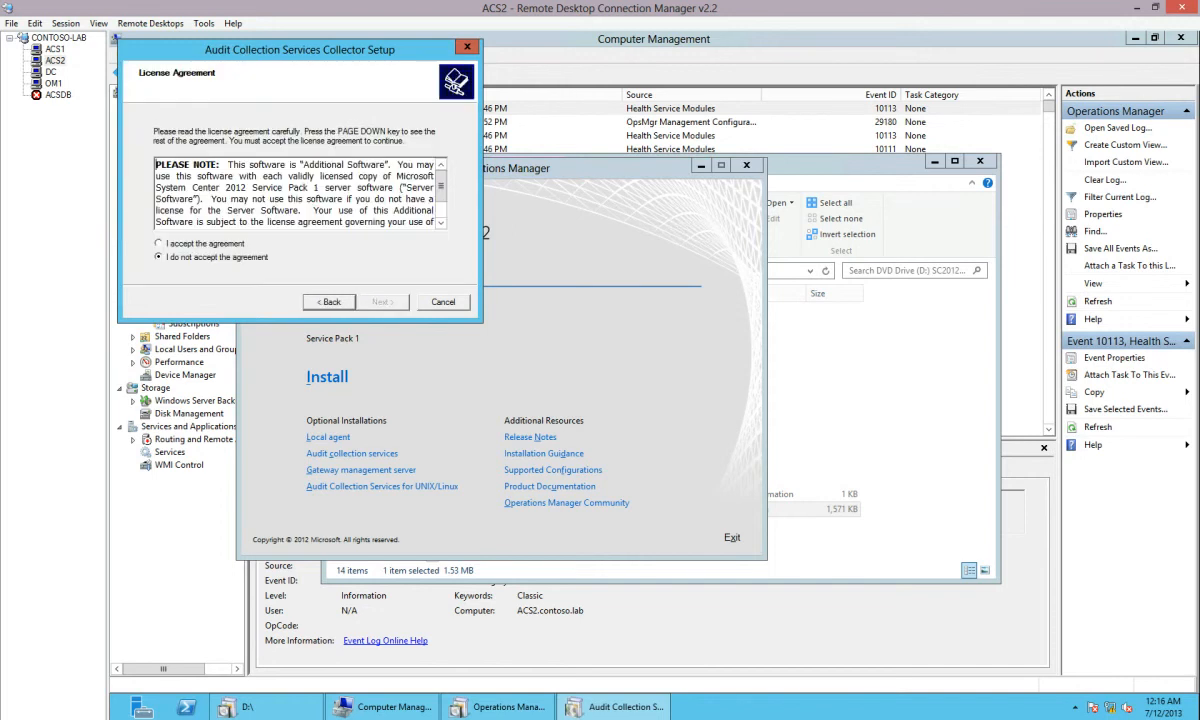
- Accept the license agreement and configure the collector to use the existing OperationsManagerAC database on remote server OM1
click(159, 243)
key(Return)
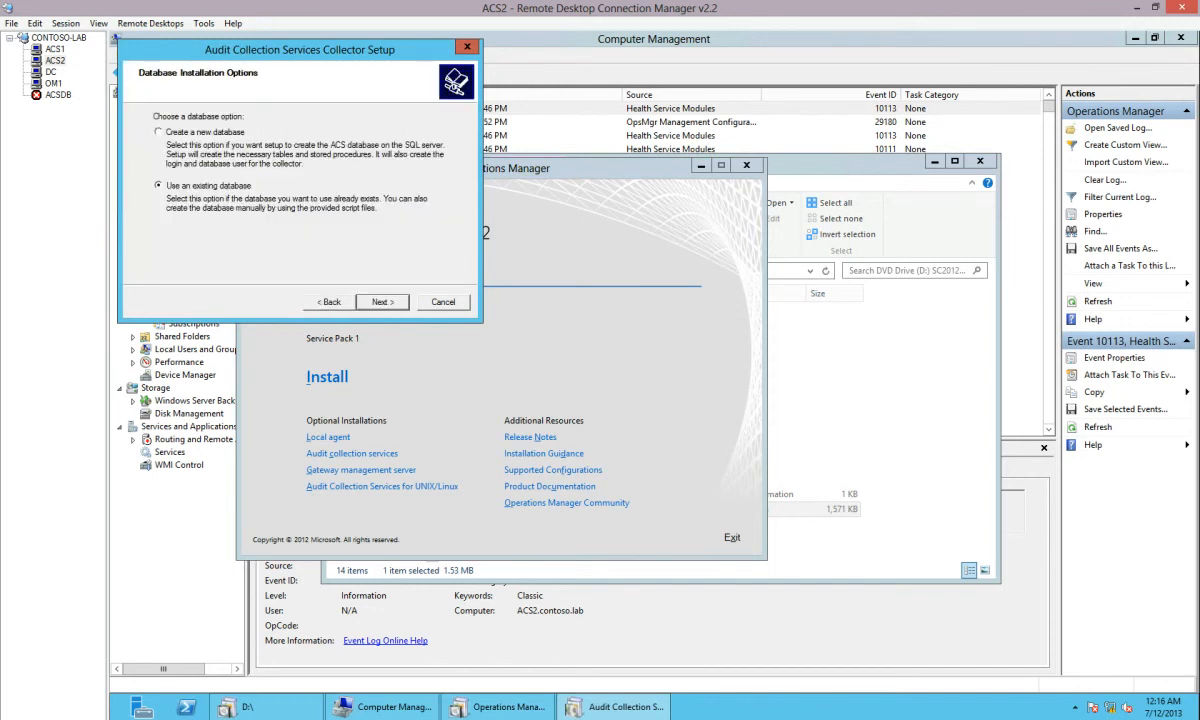
key(Return)
key(Return)
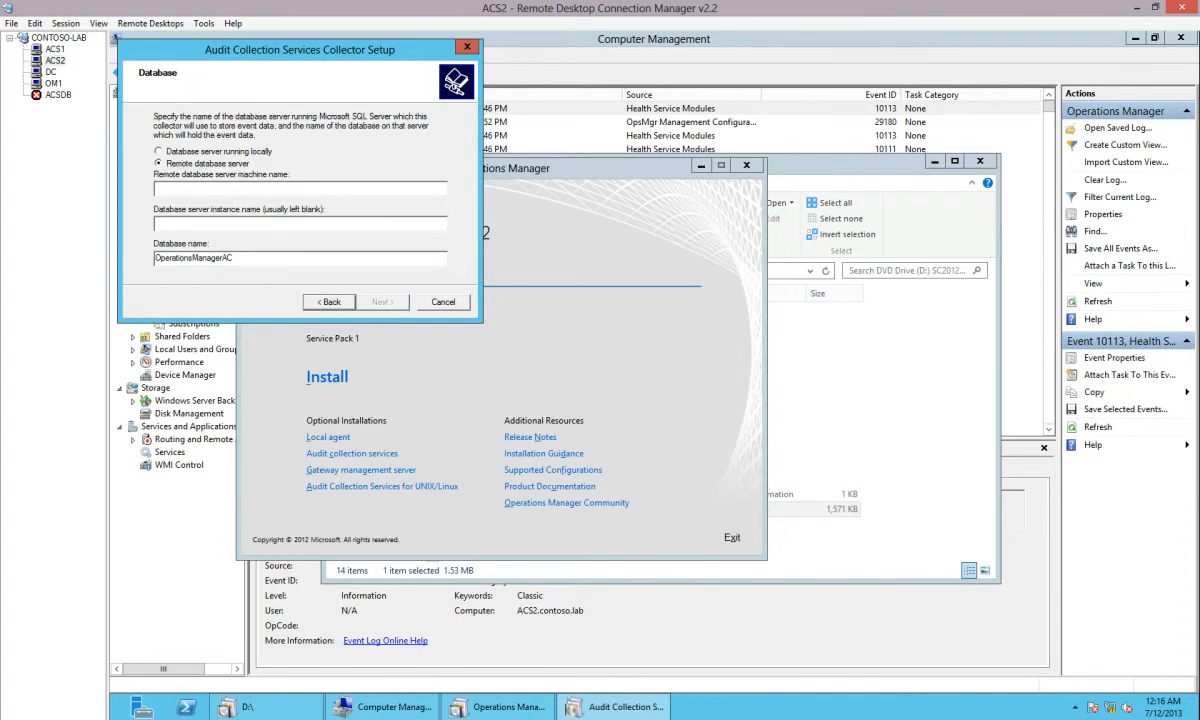
text(OM1)
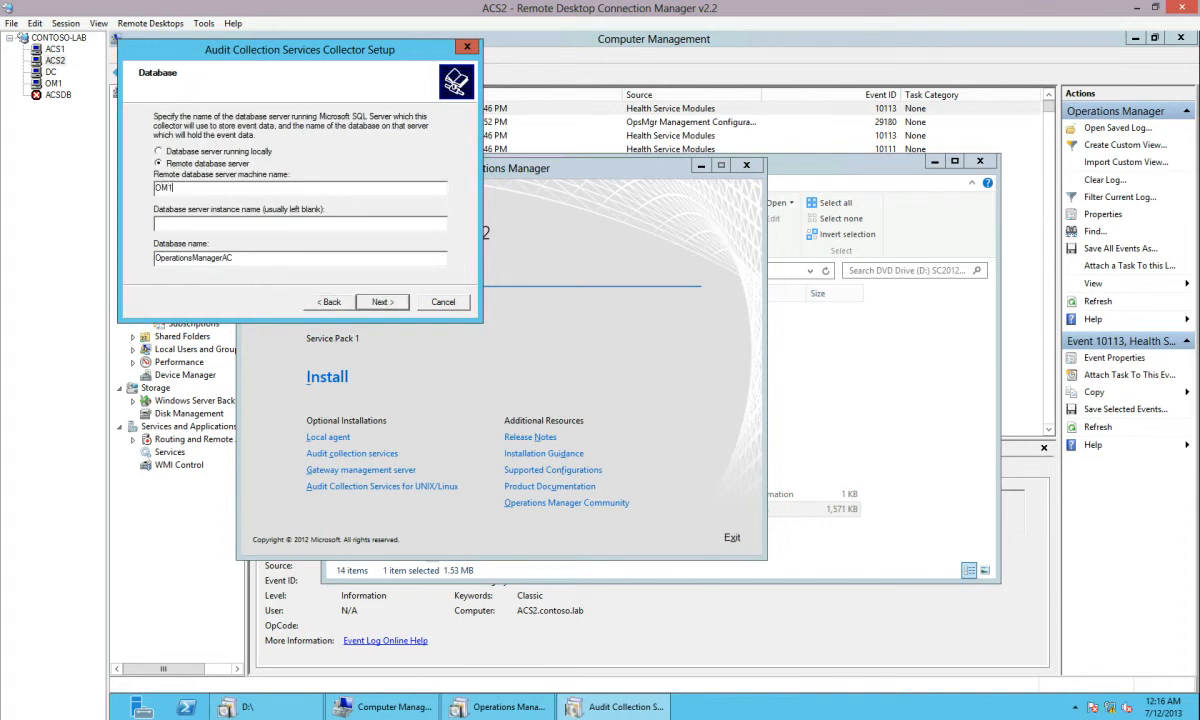
key(Return)
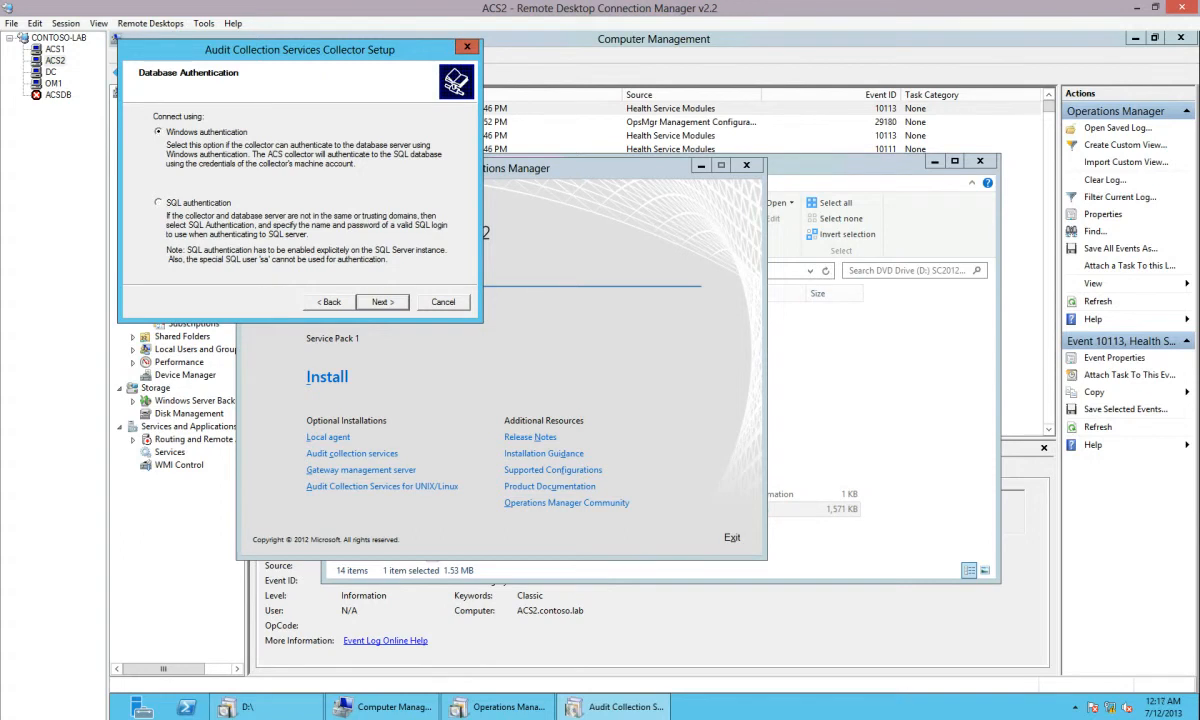
- Complete the collector installation with Windows authentication and a trusted SQL Server login to OM1, and exit the Operations Manager setup
key(Return)
key(Return)
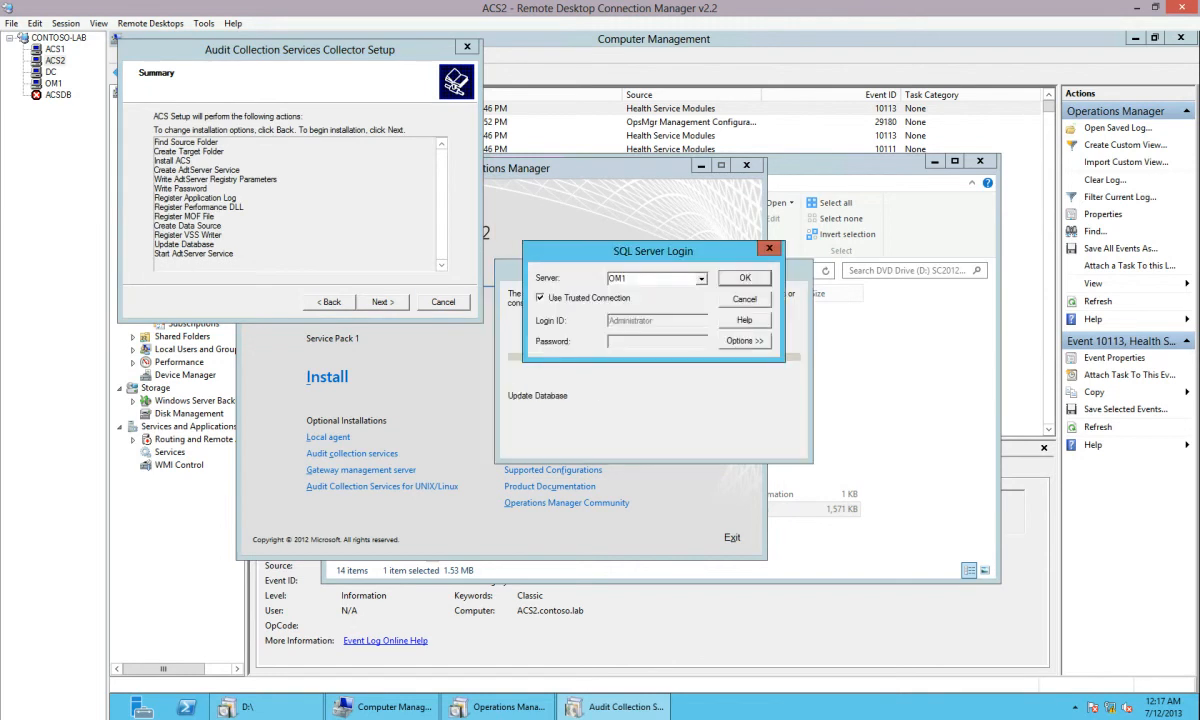
key(Return)
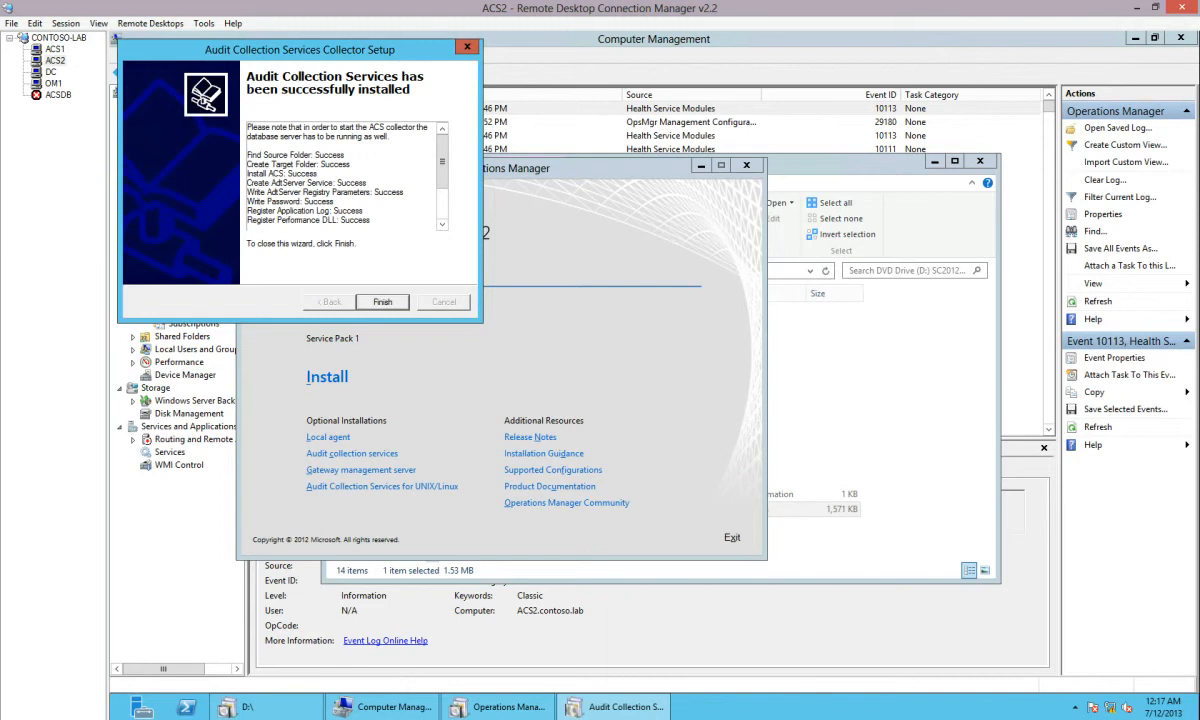
key(Return)
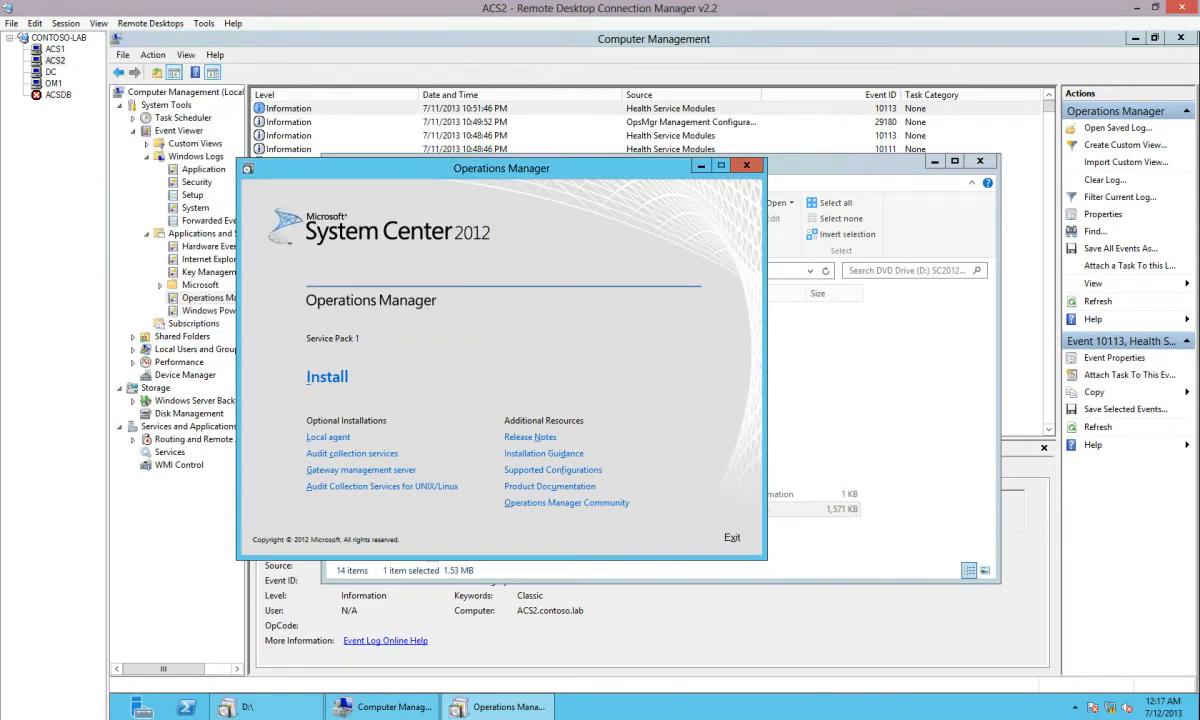
click(732, 538)
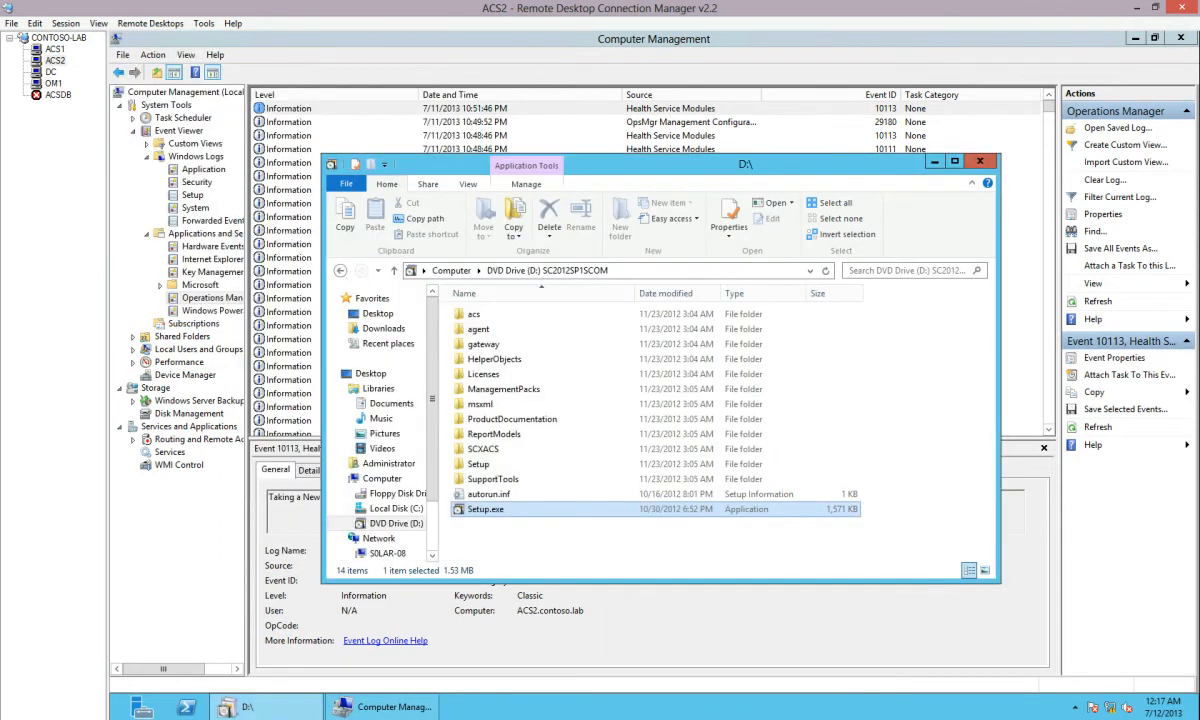
- Refresh the Operations Manager event log on ACS2 and check the latest AdtServer startup events
click(1020, 298)
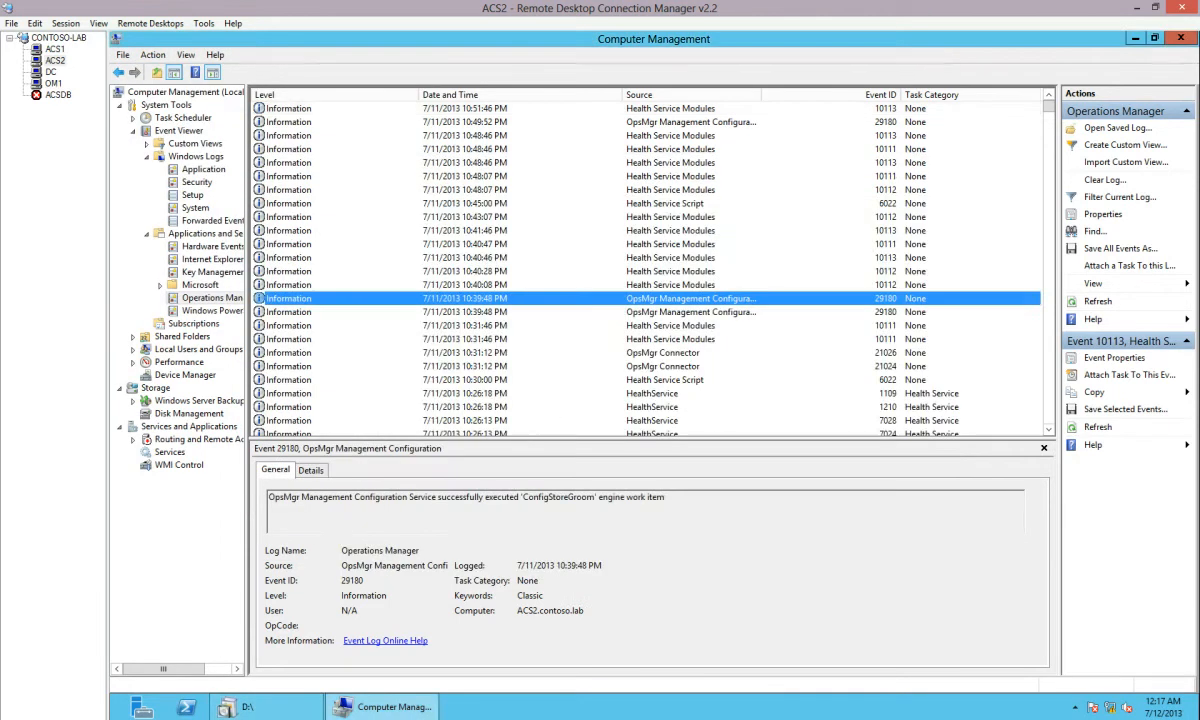
key(F5)
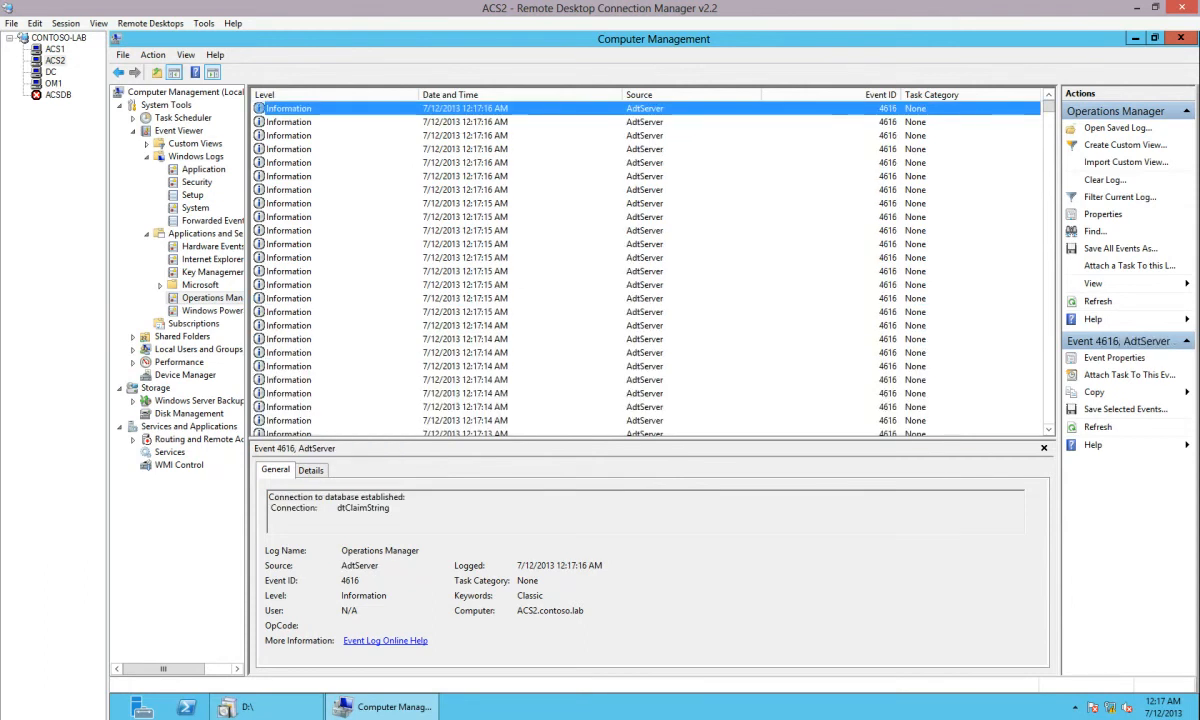
key(F5)
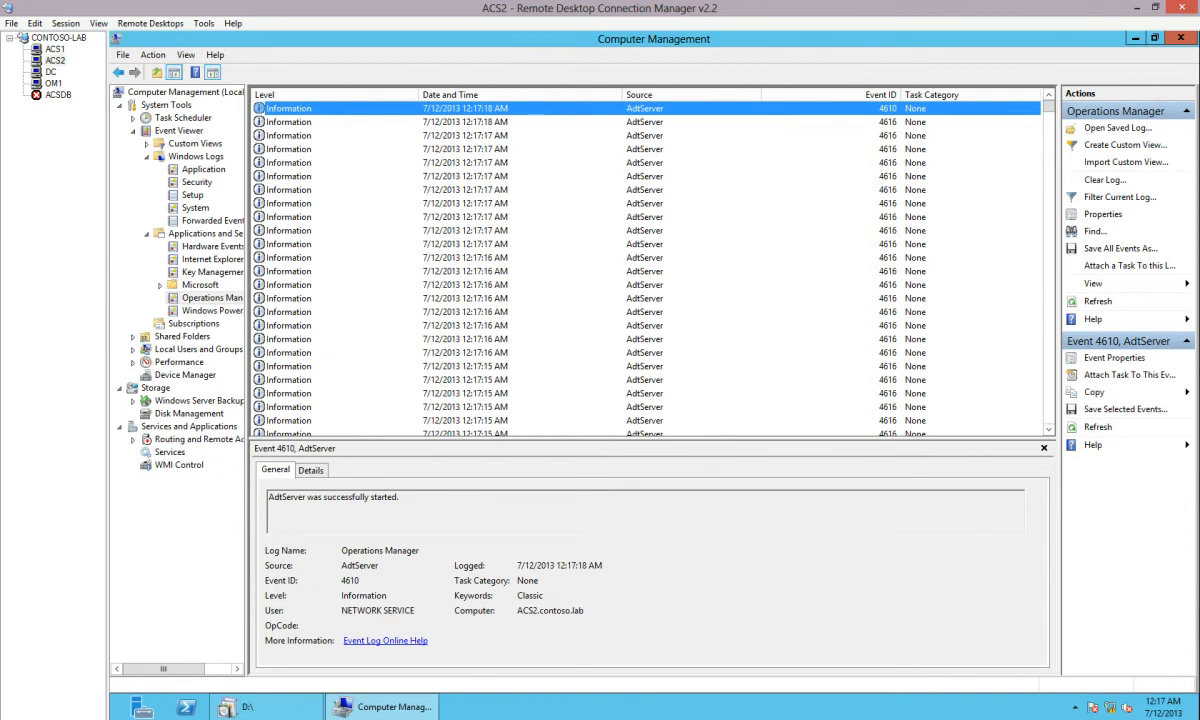
key(F5)
key(Down)
key(Up)
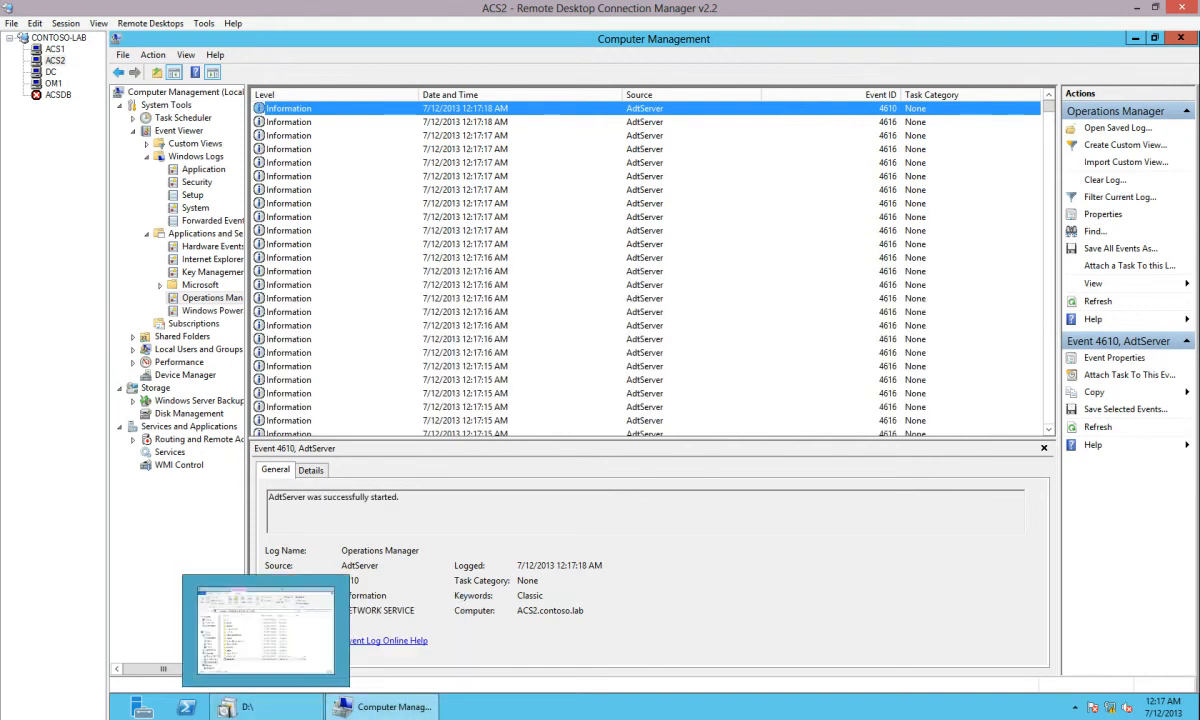
- Find the Operations Manager Audit Collection Service in the ACS2 services list and stop it
click(169, 452)
click(555, 421)
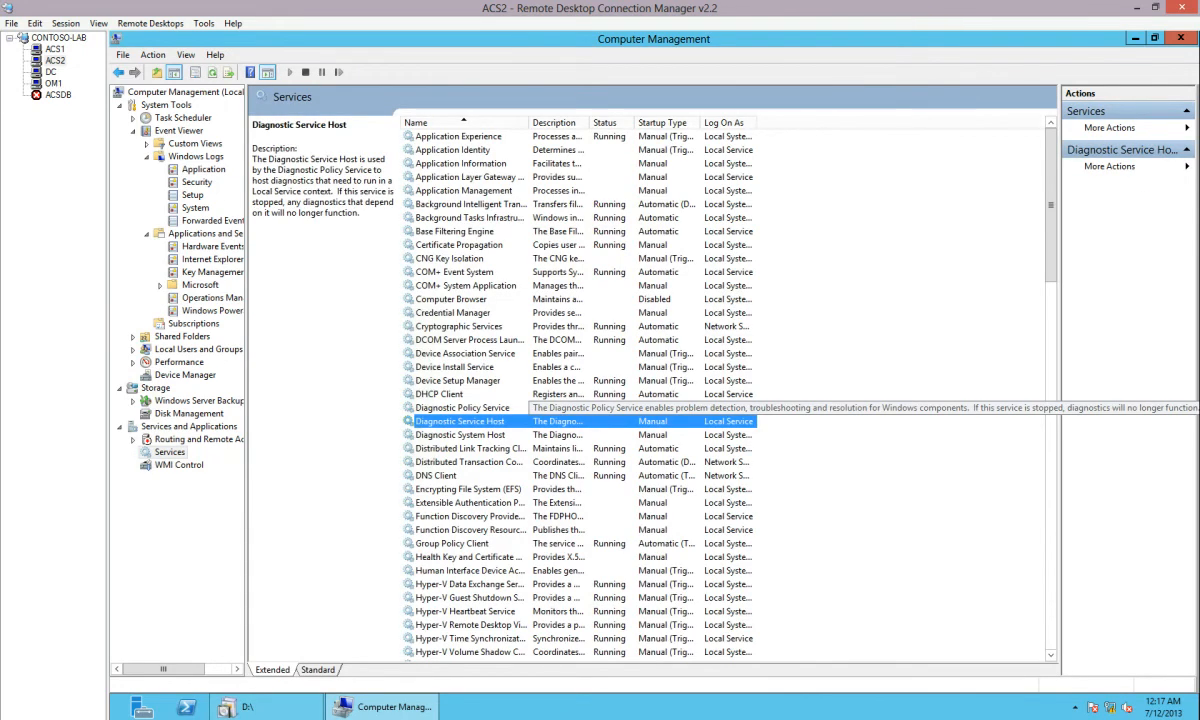
key(o)
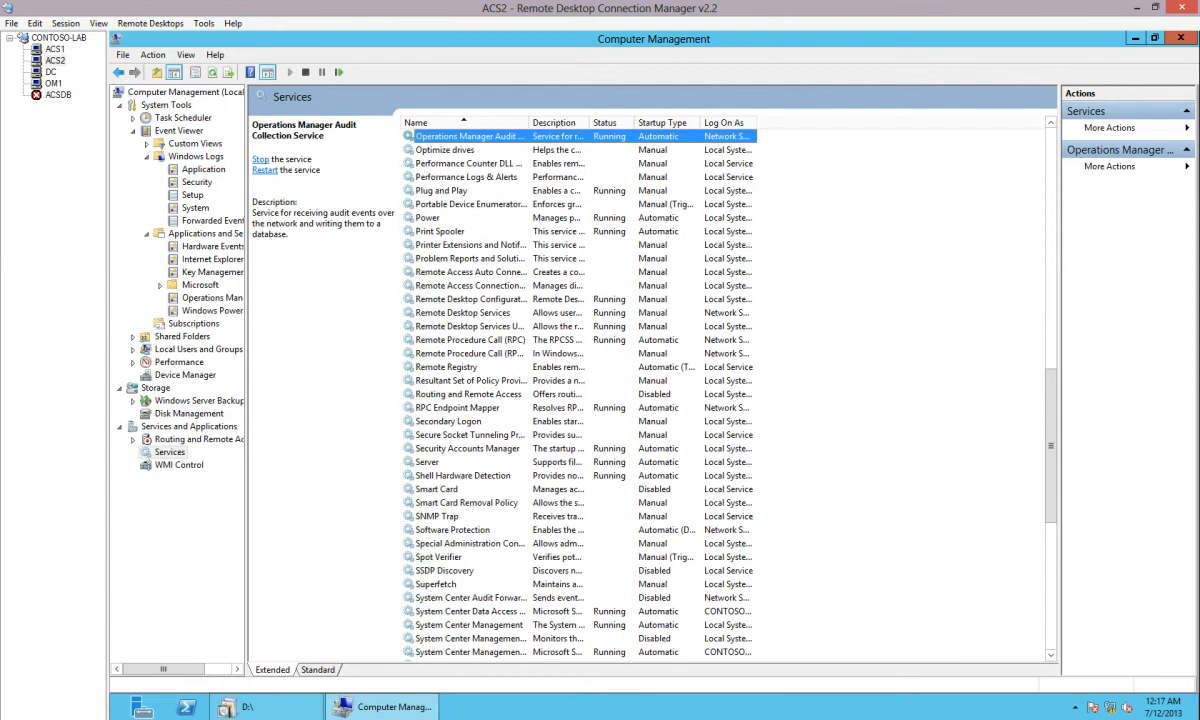
right_click(569, 131)
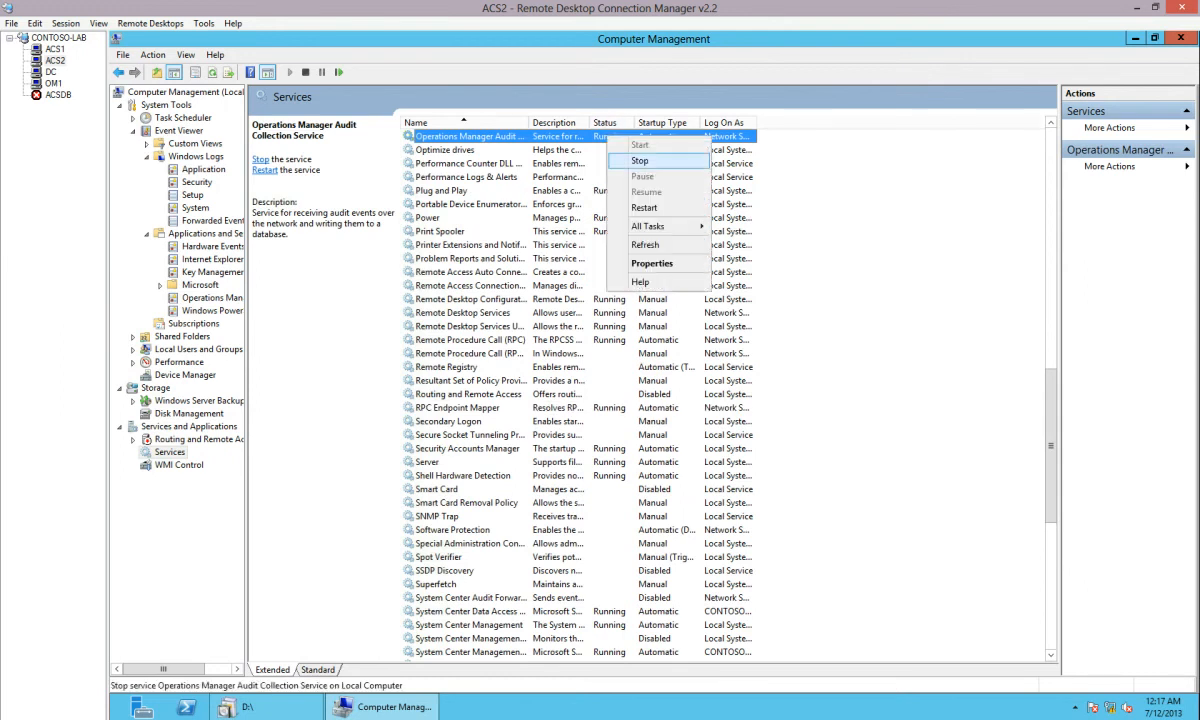
click(600, 150)
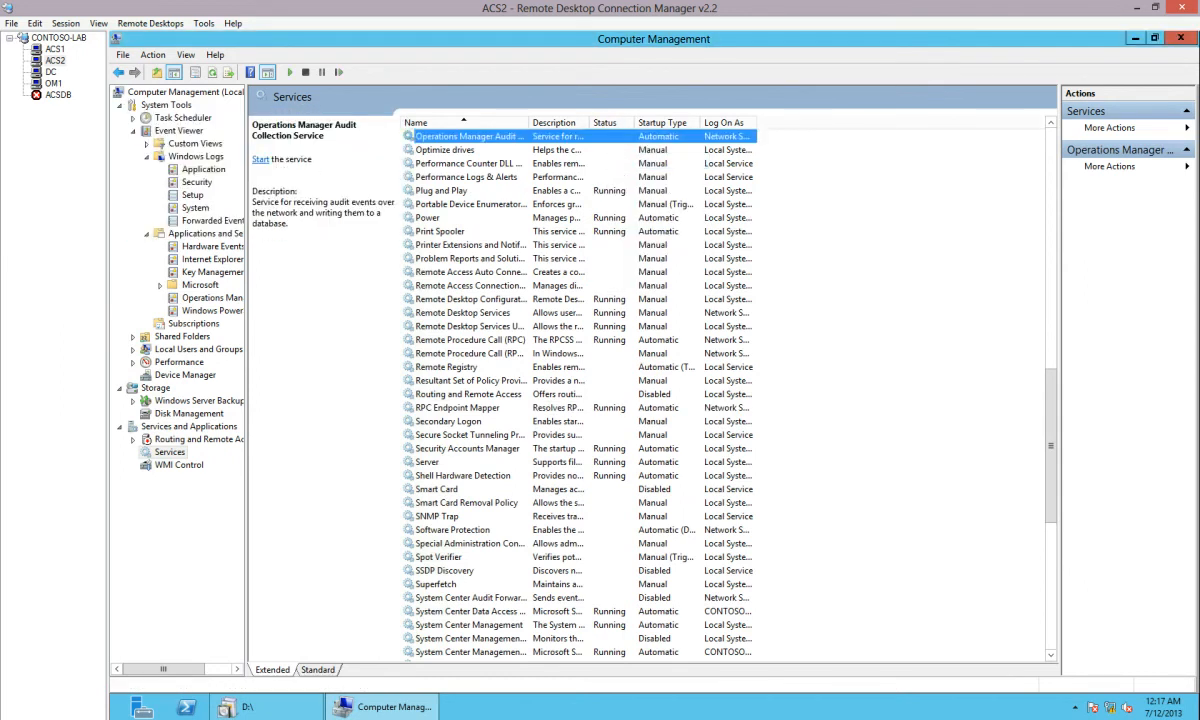
- Set the startup type of the Operations Manager Audit Collection Service on ACS2 to Disabled
double_click(569, 136)
click(684, 352)
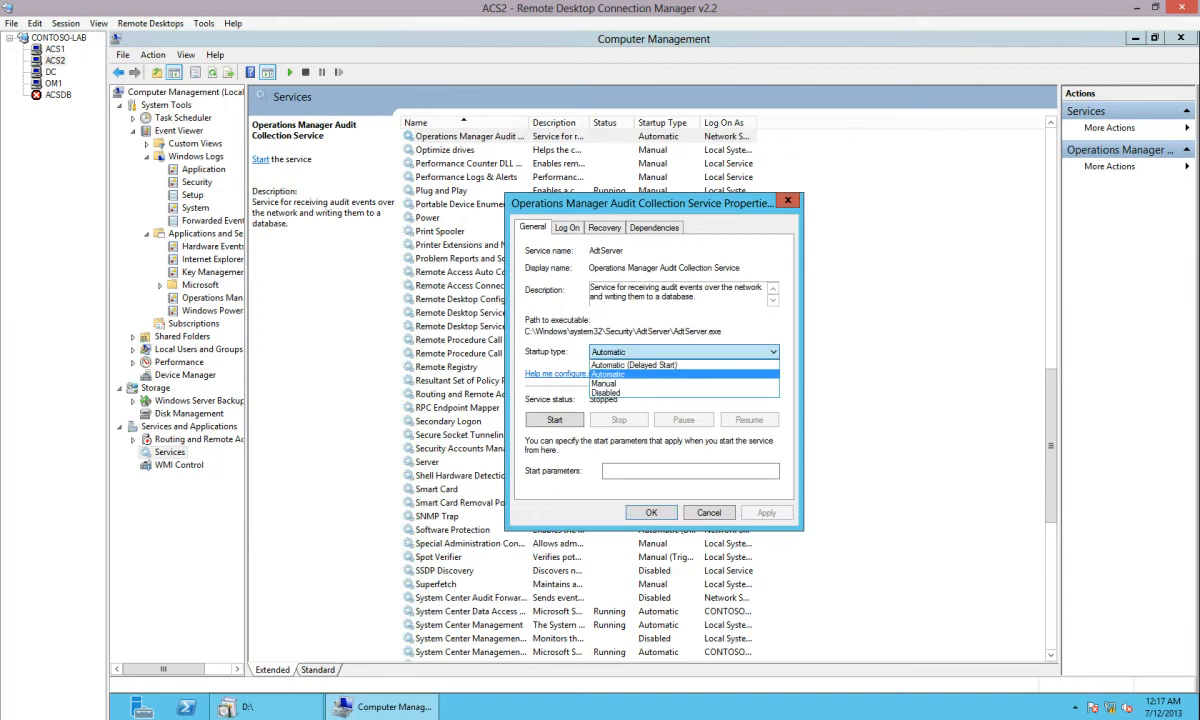
click(650, 363)
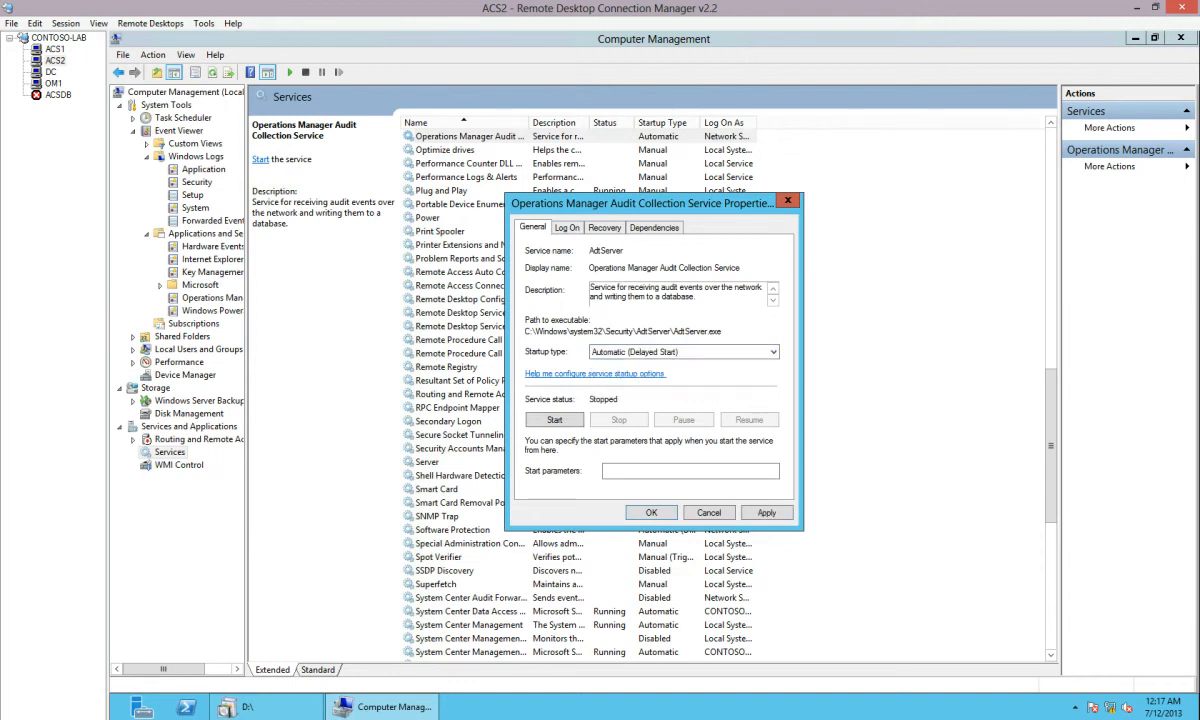
click(684, 352)
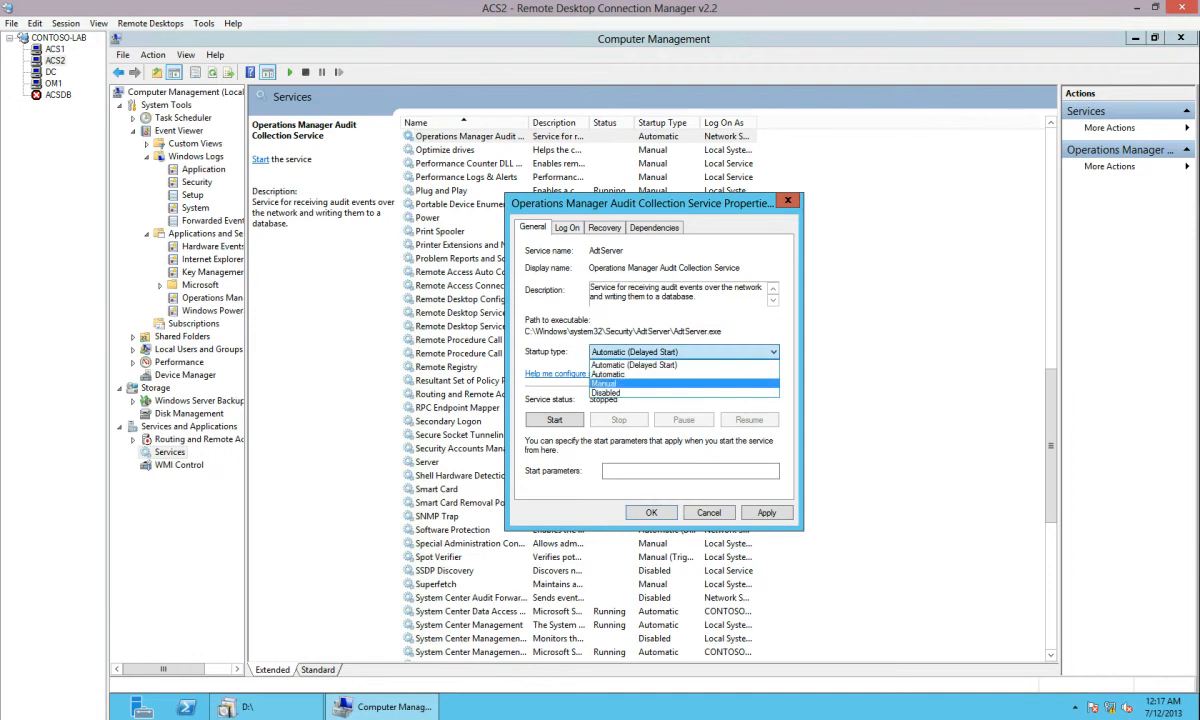
click(640, 398)
key(Return)
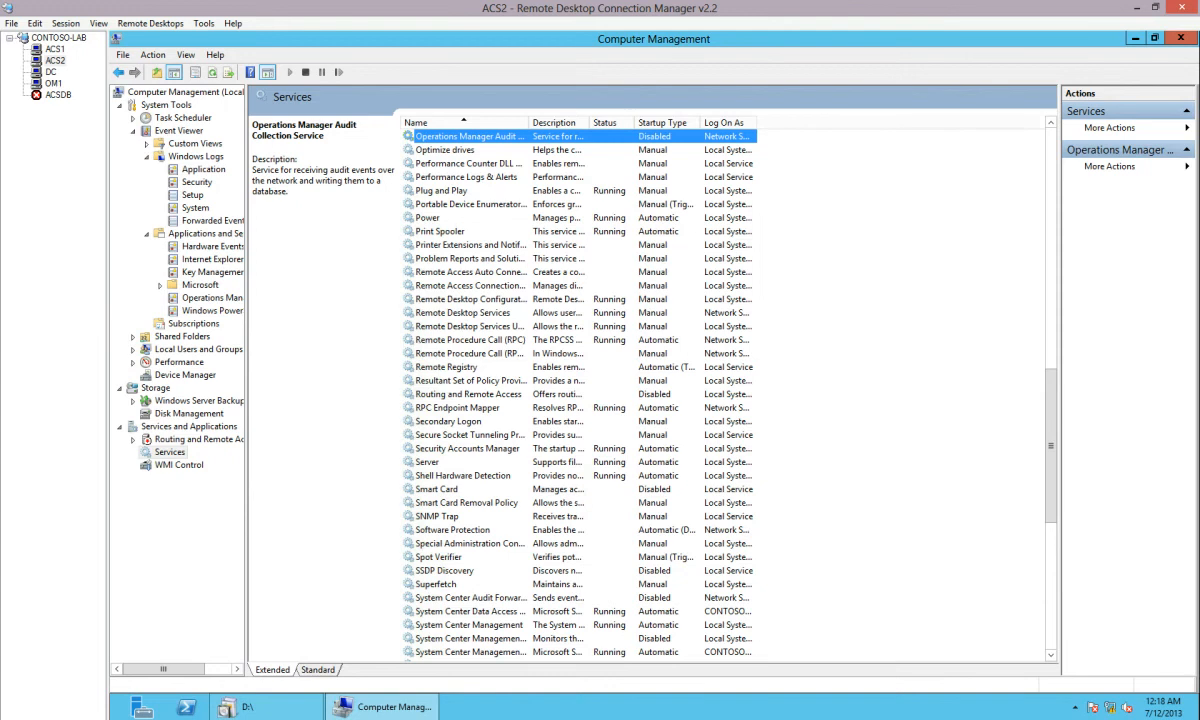
- Switch to the ACS1 session and start its Operations Manager Audit Collection Service
click(55, 49)
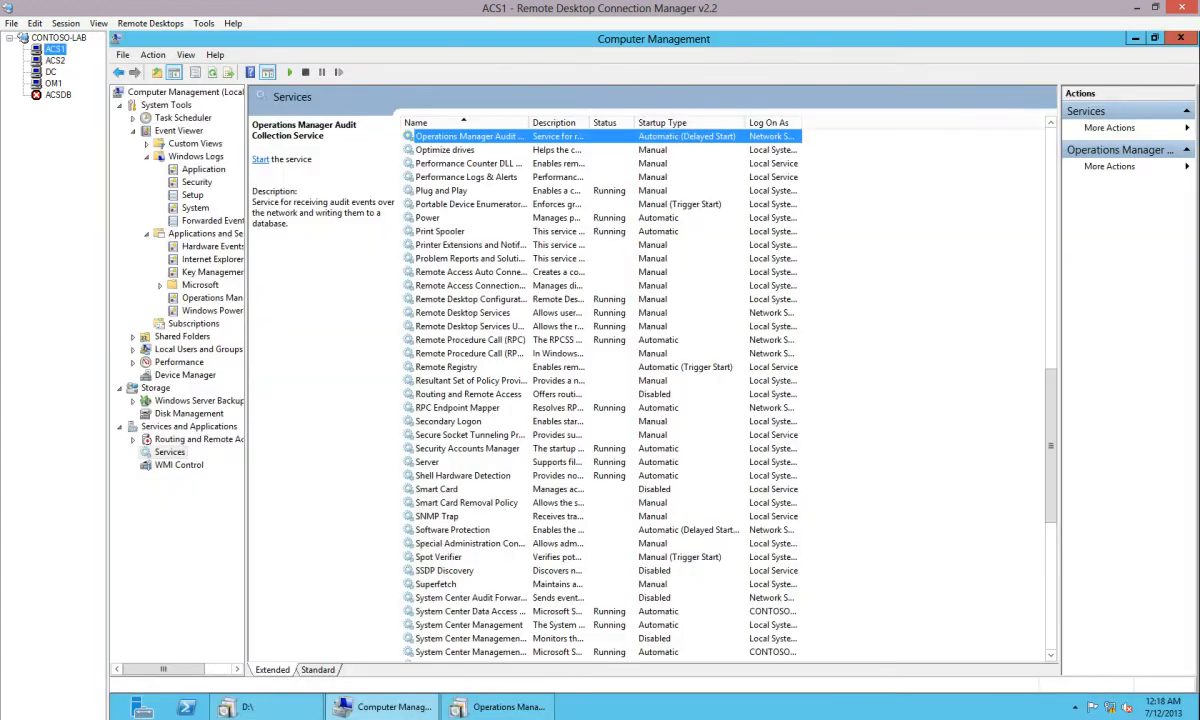
right_click(495, 136)
click(515, 143)
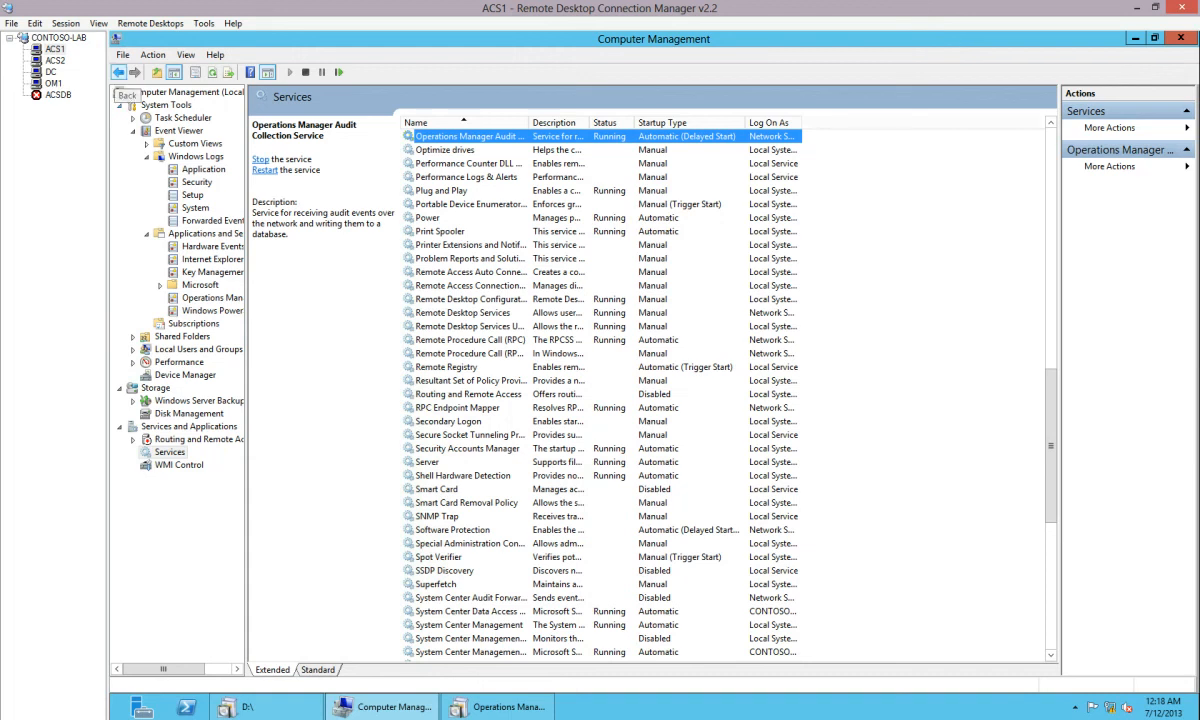
- Return to the Operations Manager event log on ACS1 and examine the newest AdtServer events
click(55, 49)
click(118, 72)
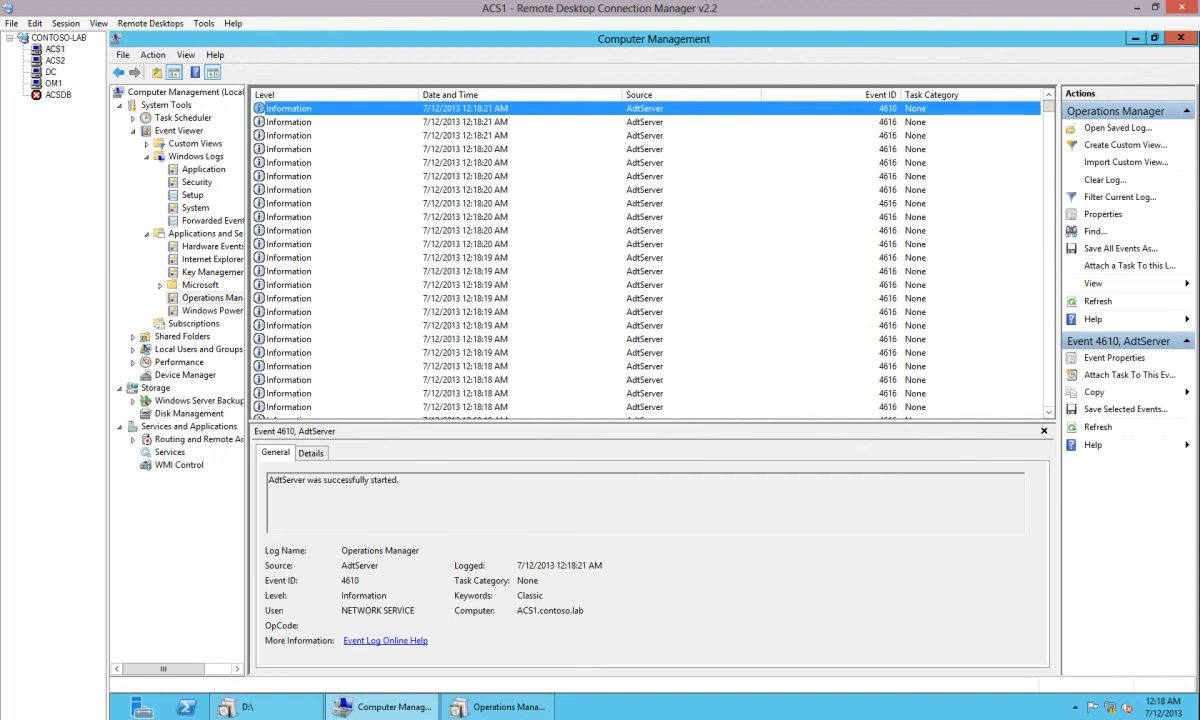
click(464, 122)
click(464, 108)
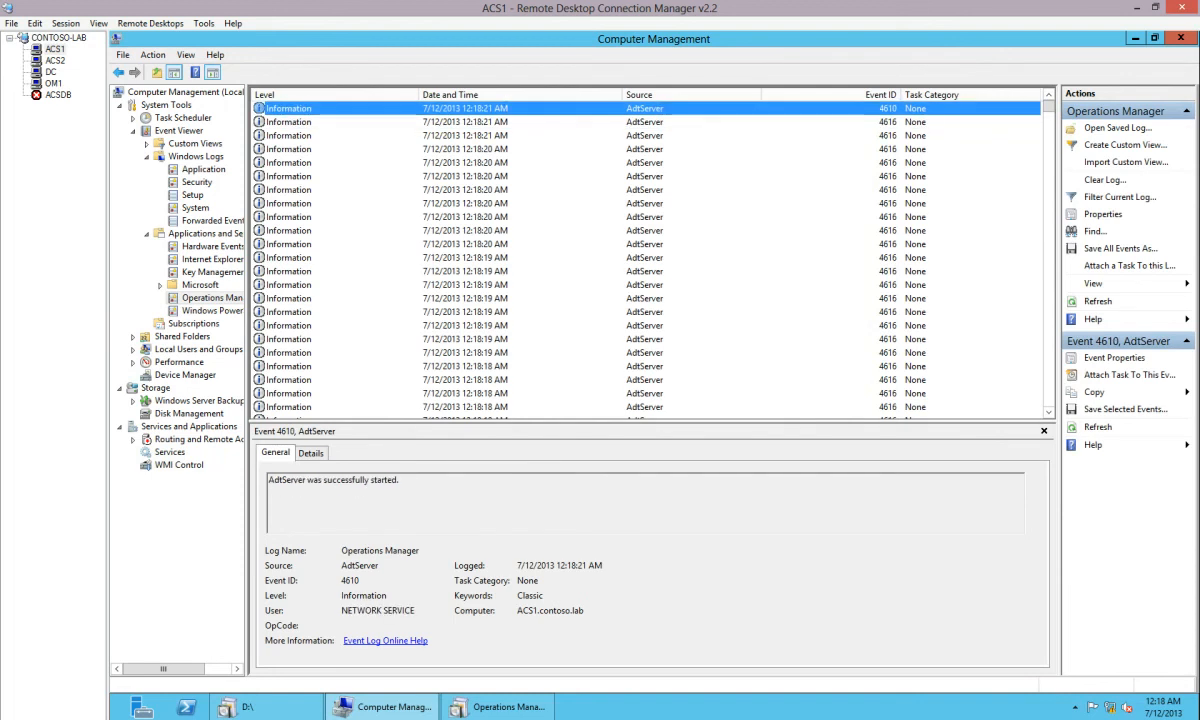